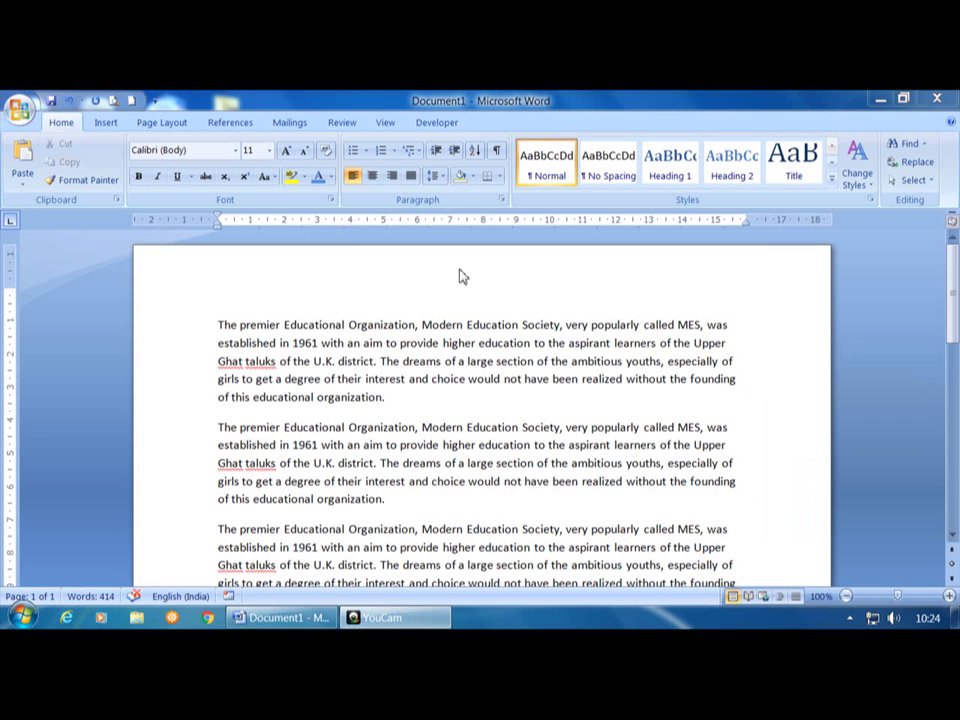
Examine the available options for page margins, orientation, paper size, columns, breaks and watermarks
{"action": "left_click", "coordinate": [163, 125]}
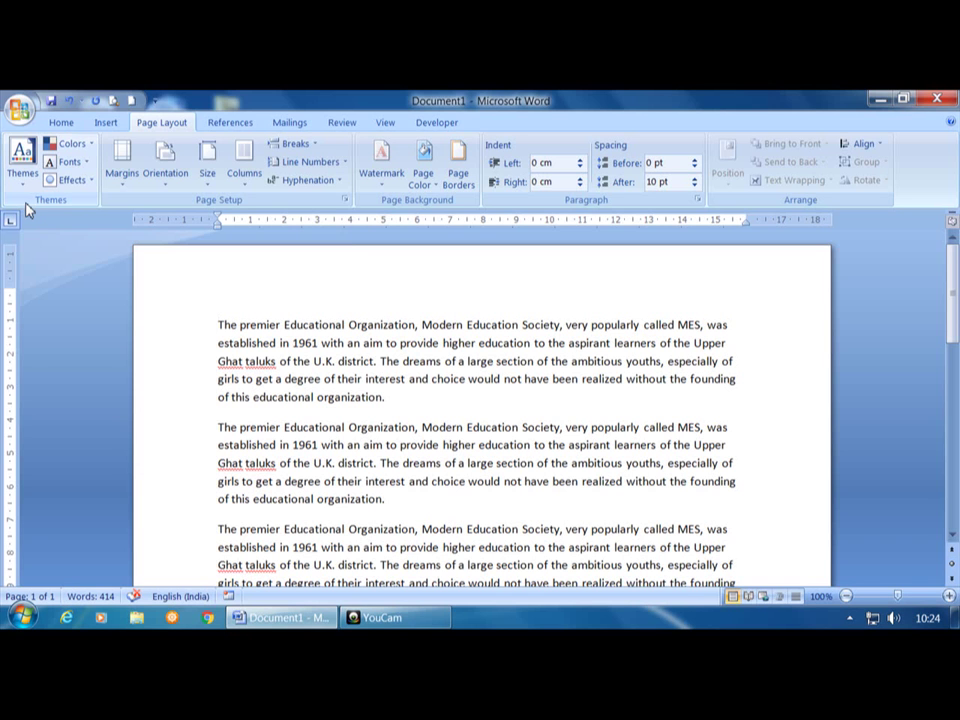
{"action": "left_click", "coordinate": [122, 165]}
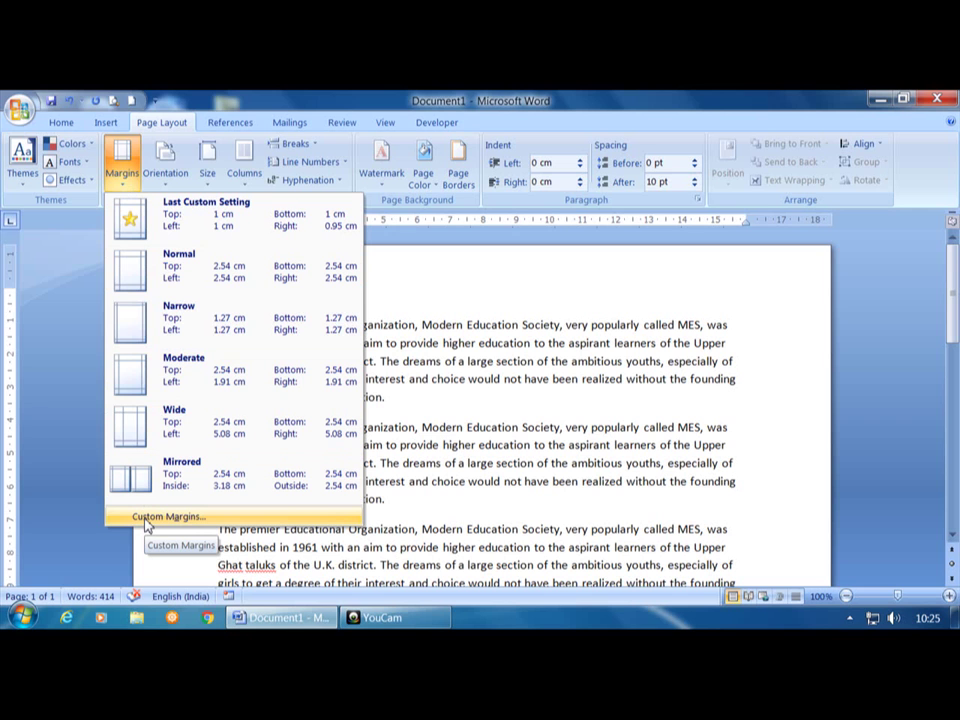
{"action": "left_click", "coordinate": [166, 170]}
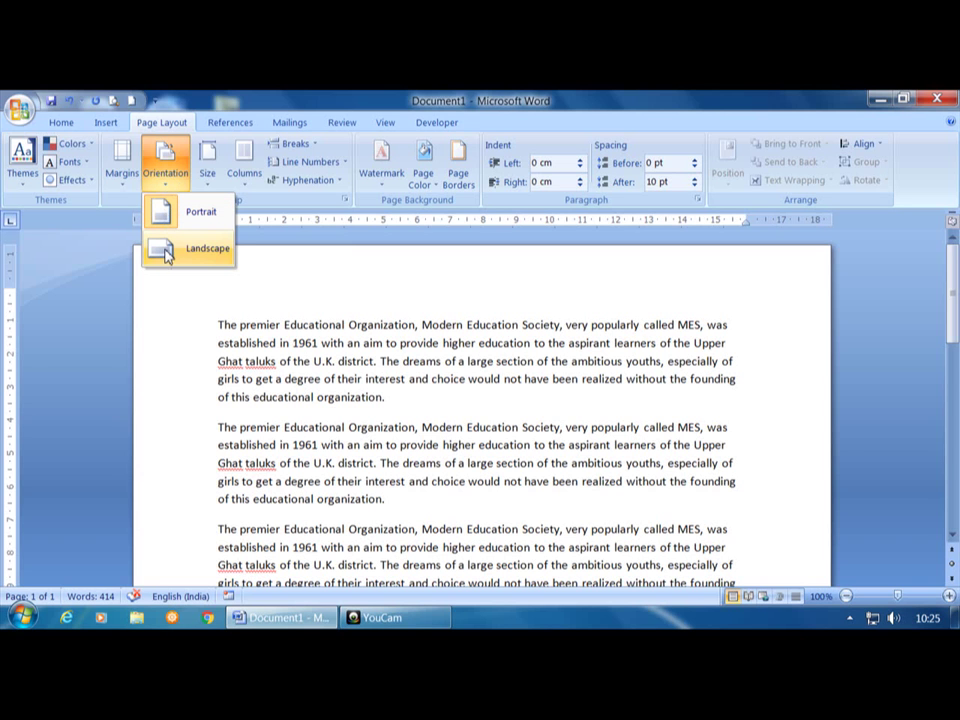
{"action": "left_click", "coordinate": [209, 188]}
{"action": "left_click", "coordinate": [209, 188]}
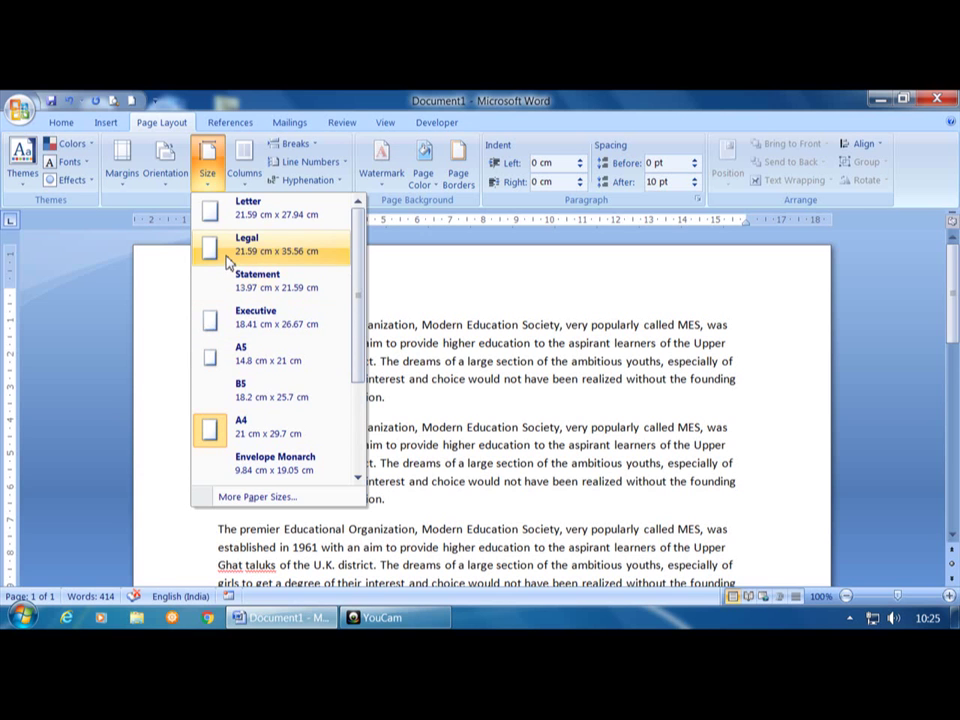
{"action": "left_click", "coordinate": [396, 270]}
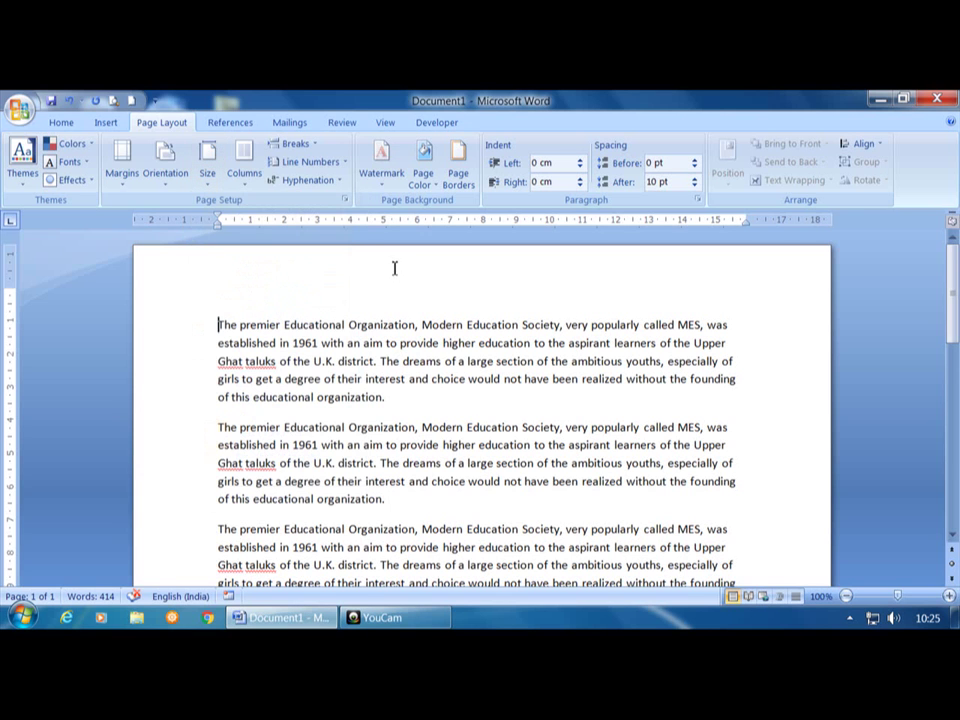
{"action": "left_click", "coordinate": [246, 193]}
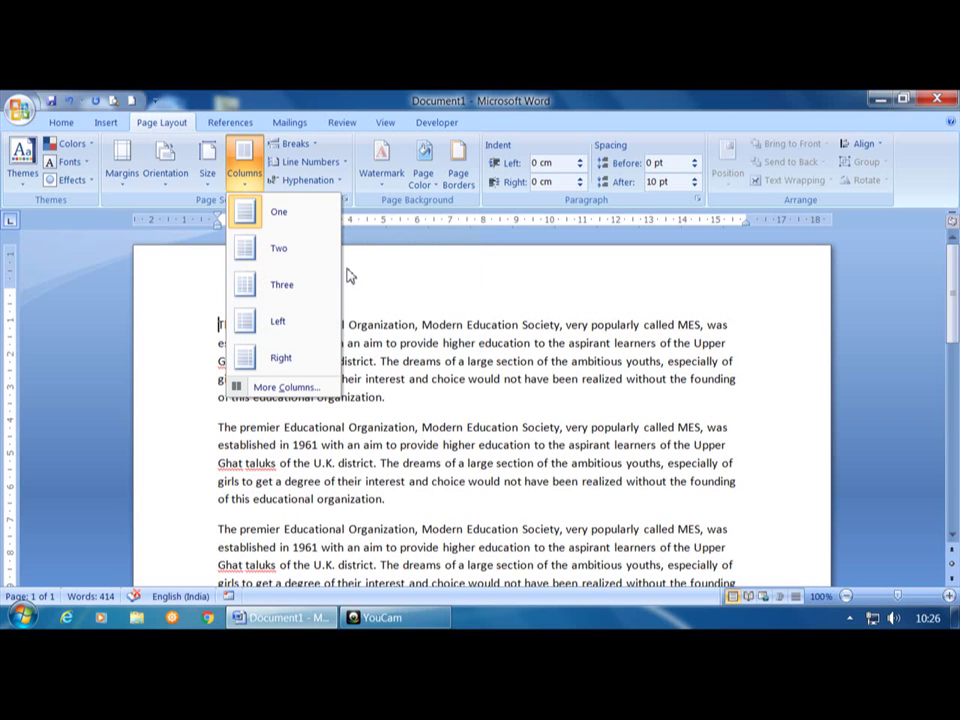
{"action": "key", "text": "Escape"}
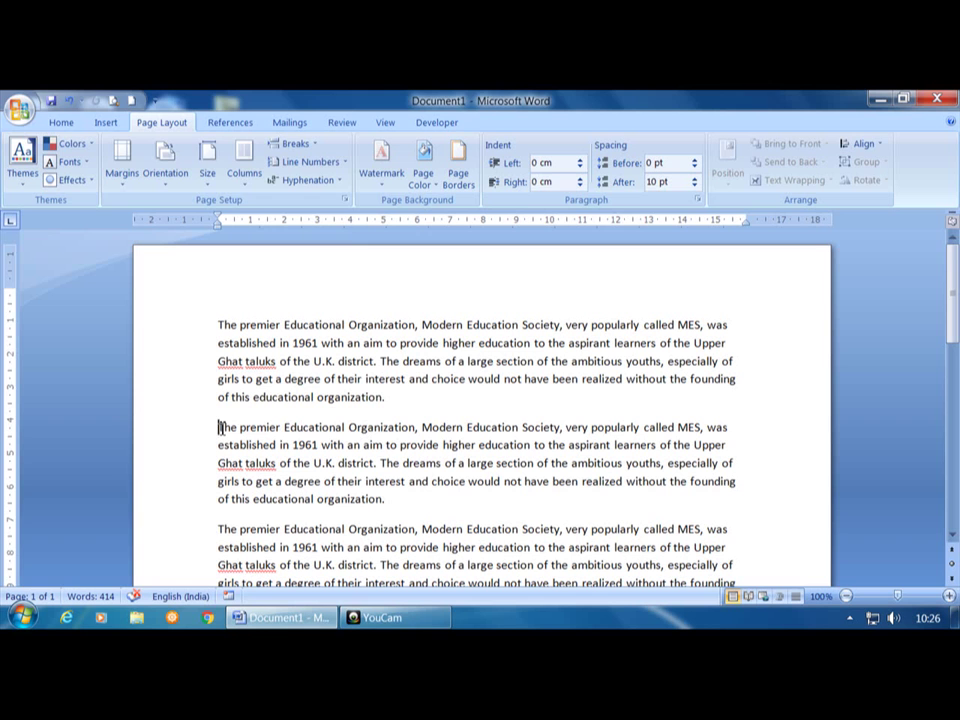
{"action": "left_click", "coordinate": [318, 153]}
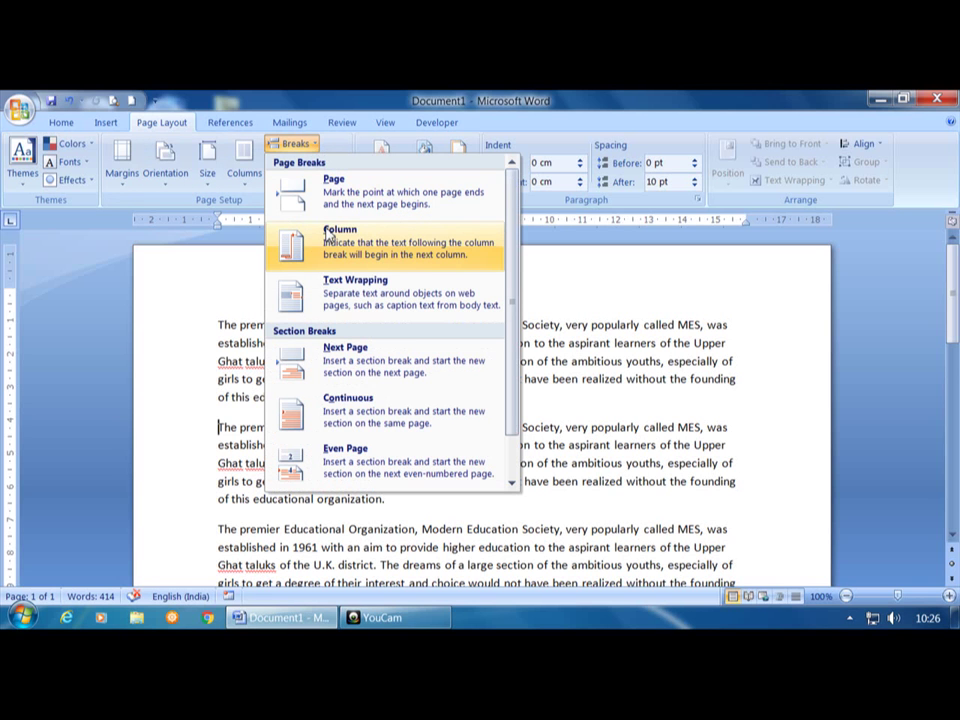
{"action": "left_click", "coordinate": [253, 265]}
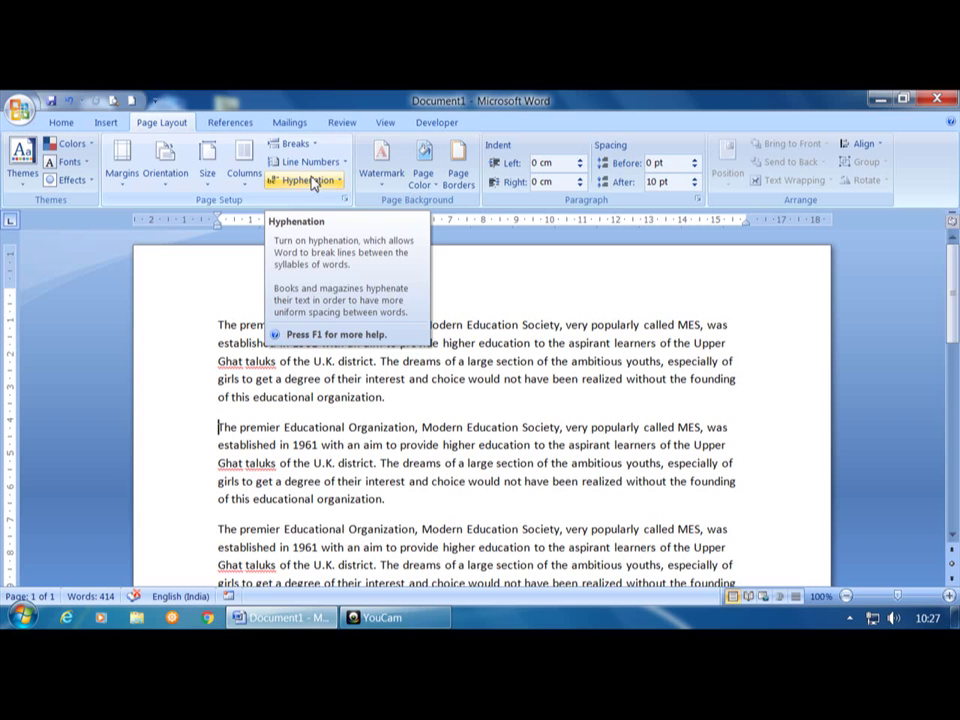
{"action": "left_click", "coordinate": [386, 190]}
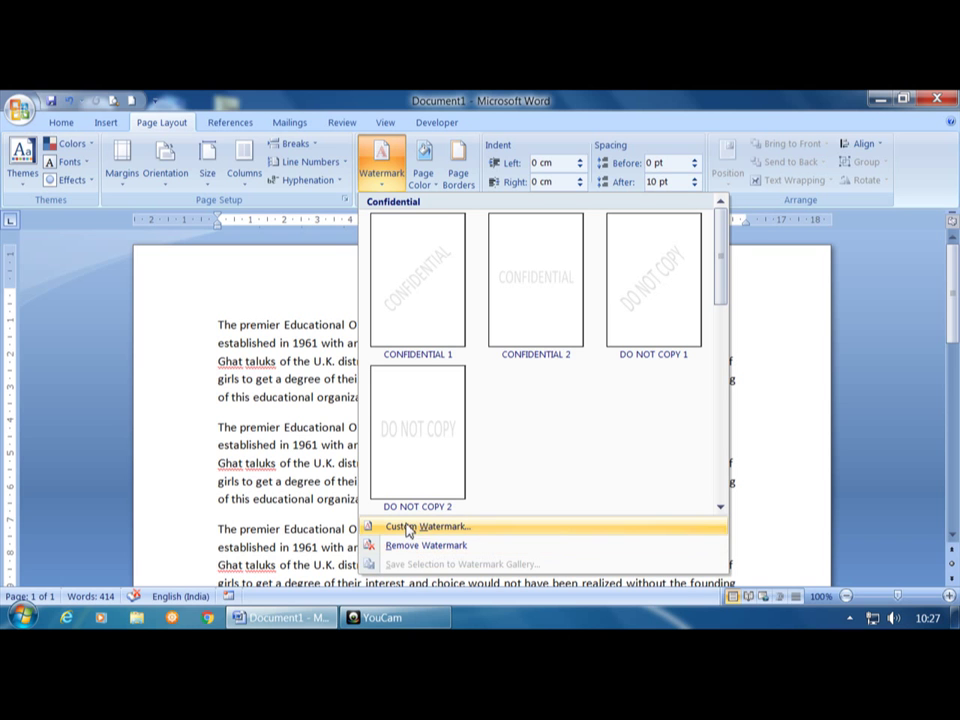
{"action": "left_click", "coordinate": [317, 285]}
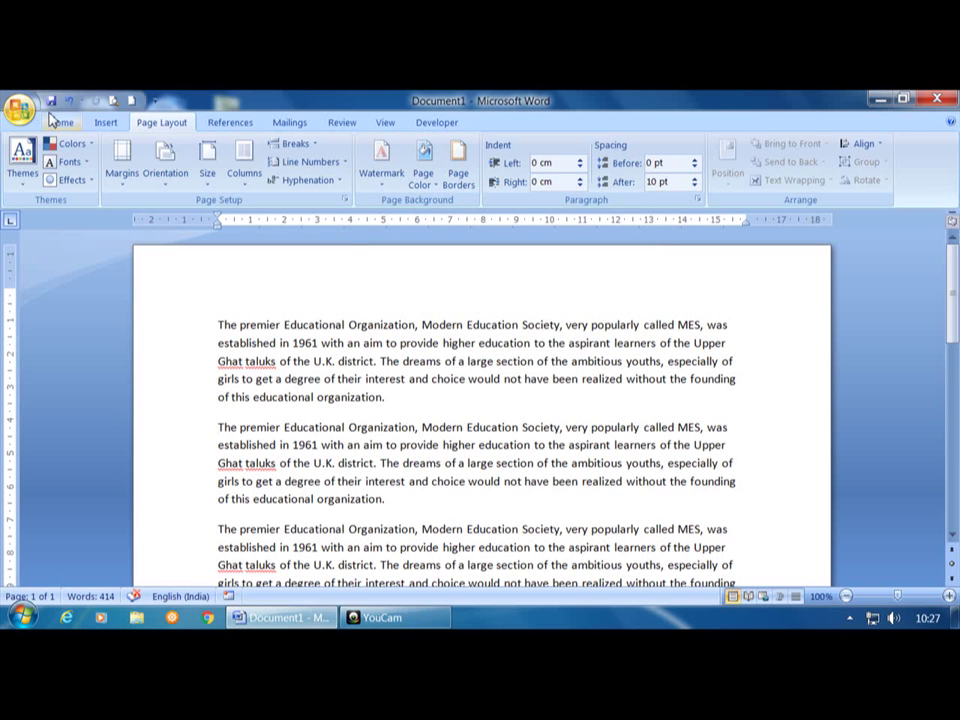
Colour the text orange from the start of the first paragraph through "Modern Education Soc" in the second paragraph
{"action": "left_click", "coordinate": [60, 122]}
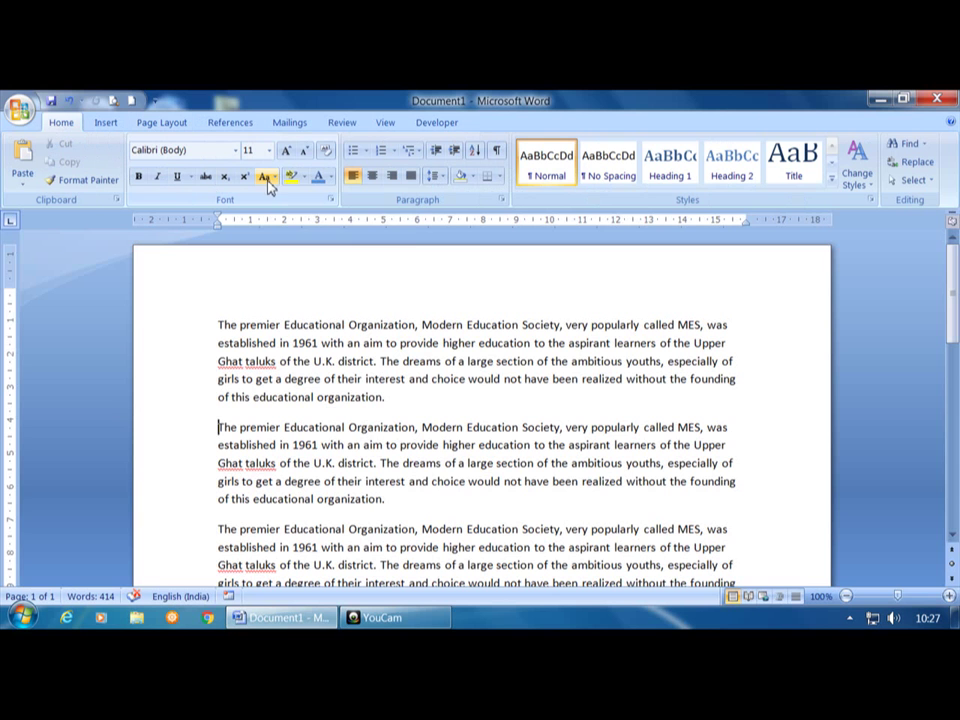
{"action": "left_click_drag", "start_coordinate": [218, 324], "coordinate": [326, 360]}
{"action": "left_click_drag", "start_coordinate": [541, 427], "coordinate": [240, 300]}
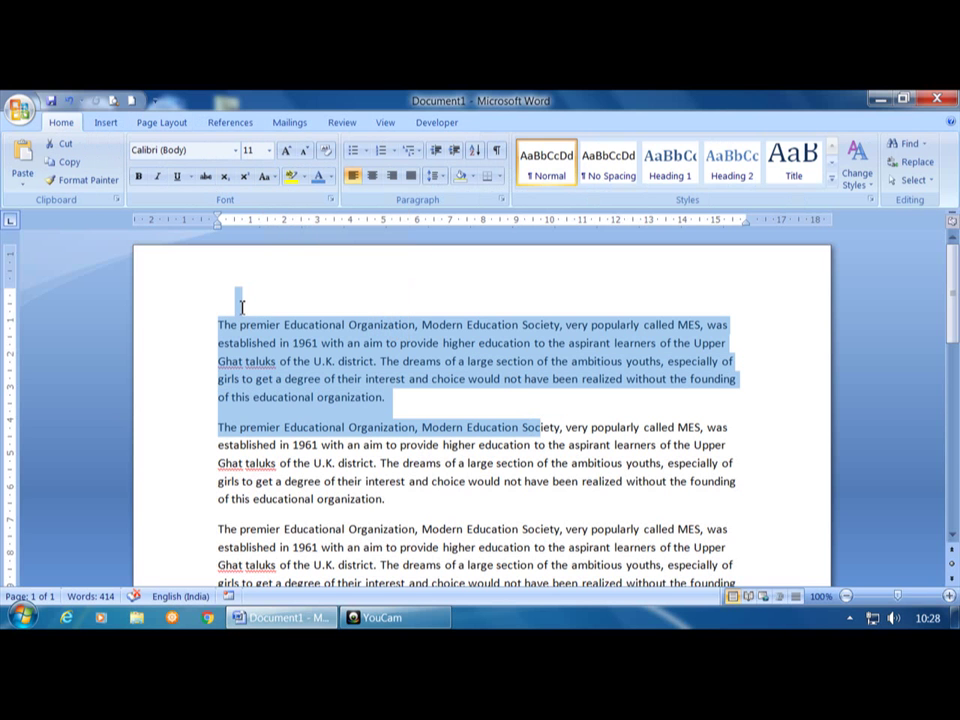
{"action": "left_click", "coordinate": [329, 180]}
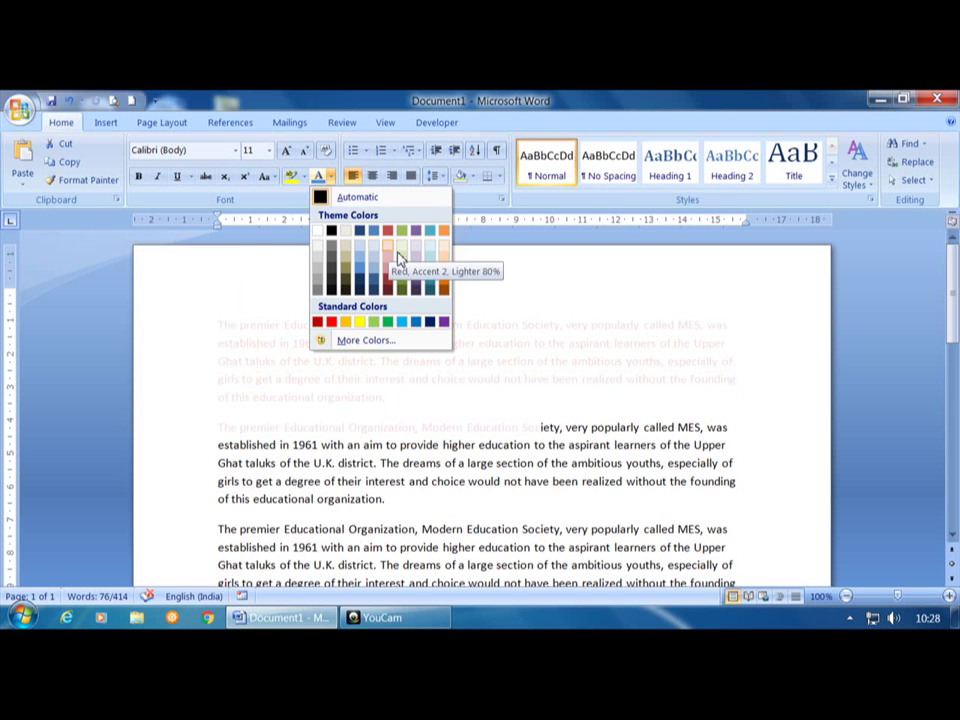
{"action": "left_click", "coordinate": [440, 283]}
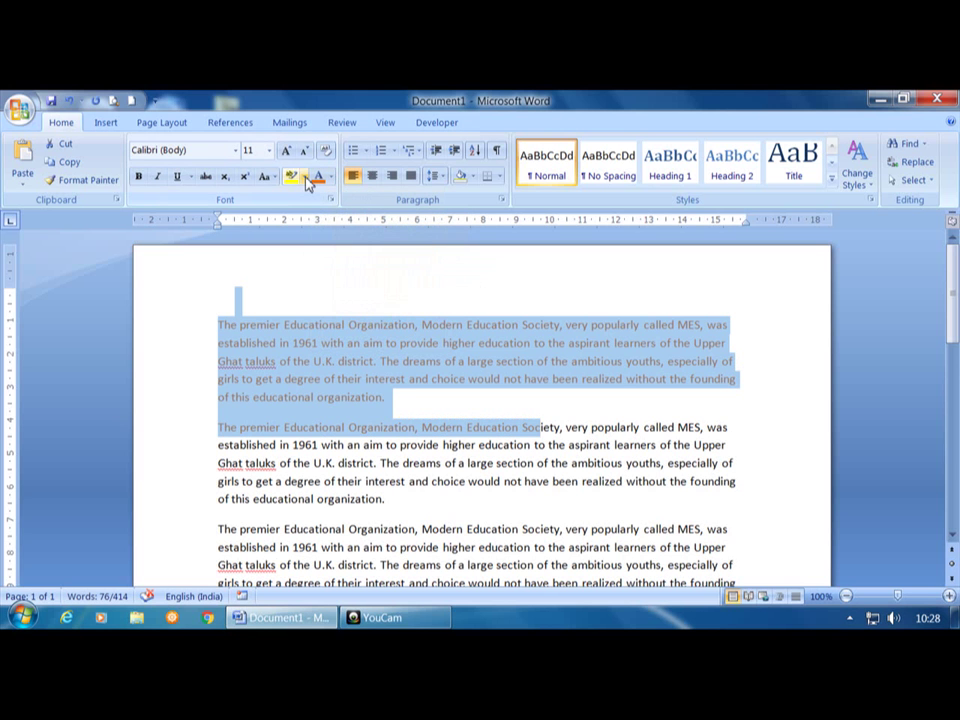
Highlight the first paragraph's opening text in yellow, from "The premier" through "established in"
{"action": "left_click", "coordinate": [345, 276]}
{"action": "left_click_drag", "start_coordinate": [221, 331], "coordinate": [289, 340]}
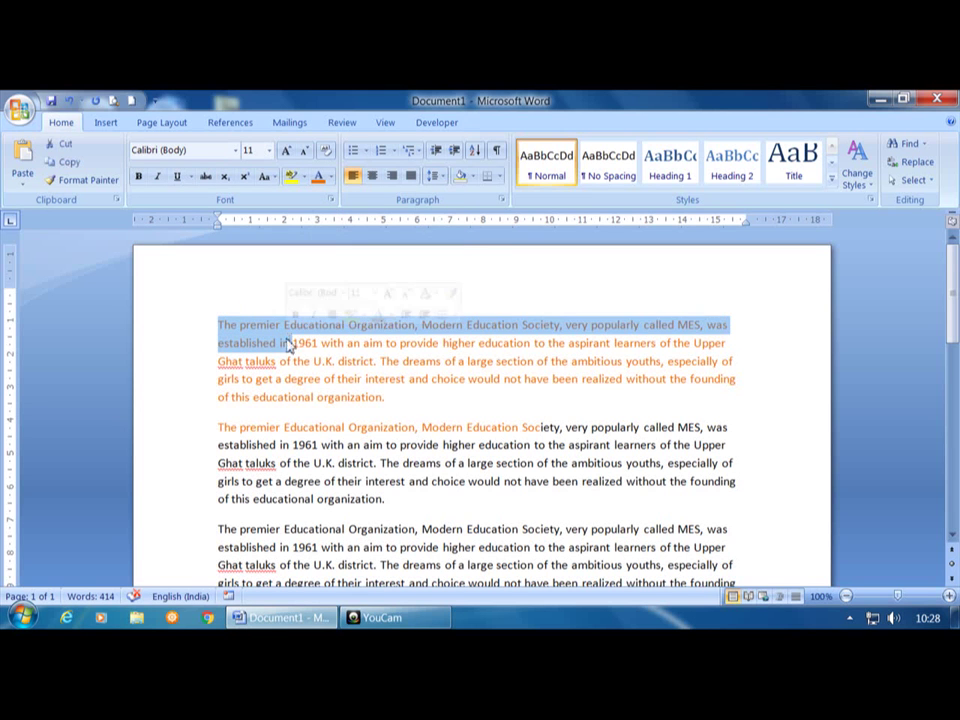
{"action": "left_click", "coordinate": [292, 179]}
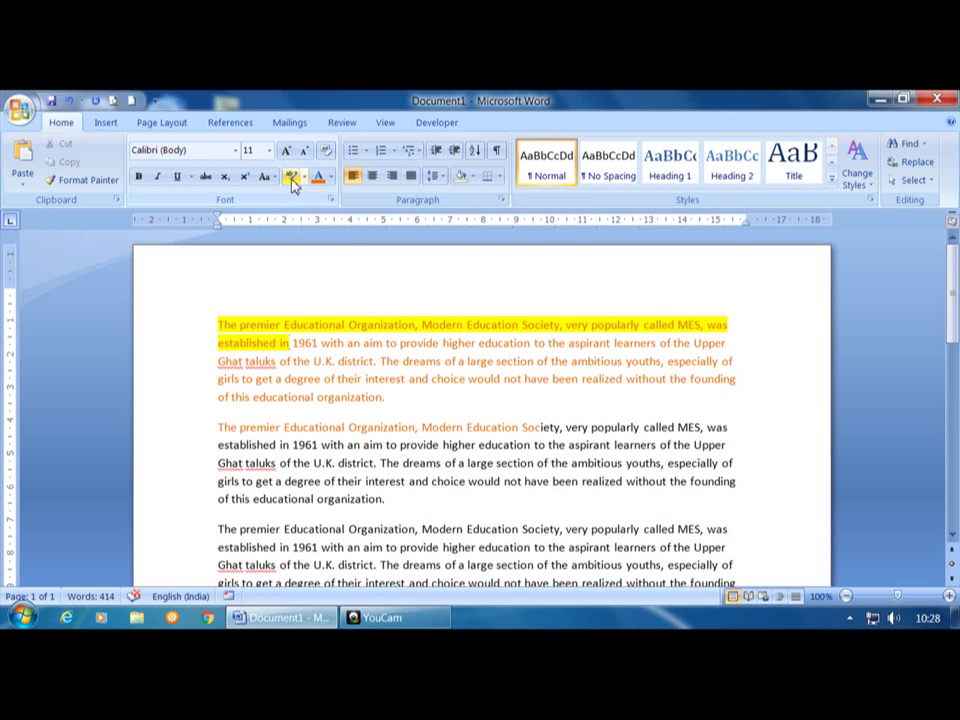
Set the page's background colour to a light olive green theme colour
{"action": "left_click", "coordinate": [166, 123]}
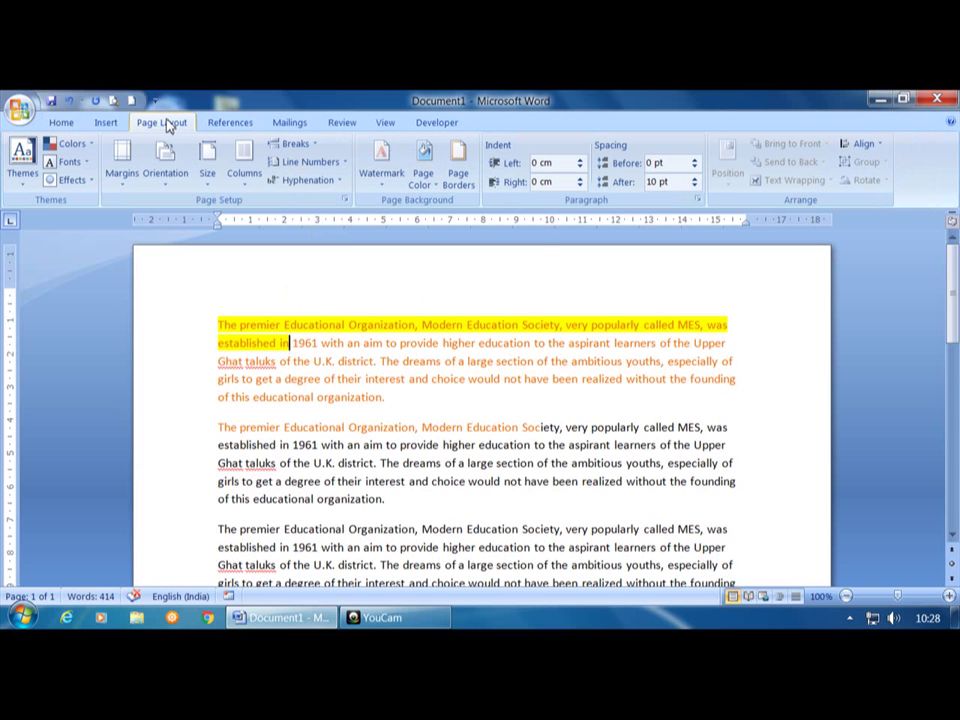
{"action": "left_click", "coordinate": [421, 180]}
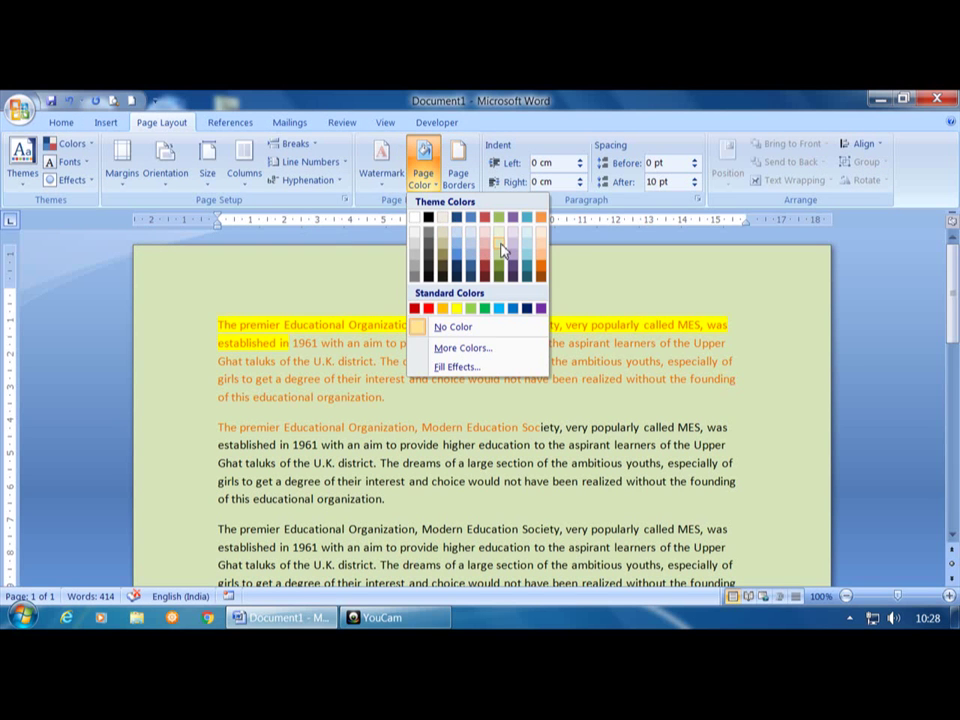
{"action": "left_click", "coordinate": [501, 241]}
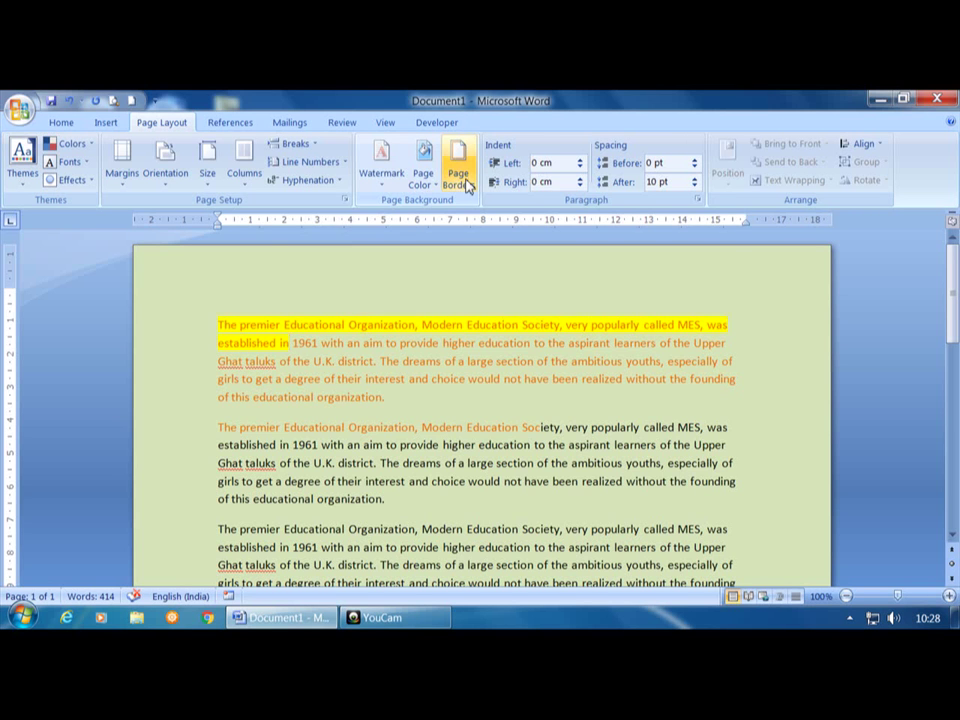
Look over the border and page border settings, and shade the first paragraph with a 12.5% pattern style
{"action": "left_click", "coordinate": [462, 178]}
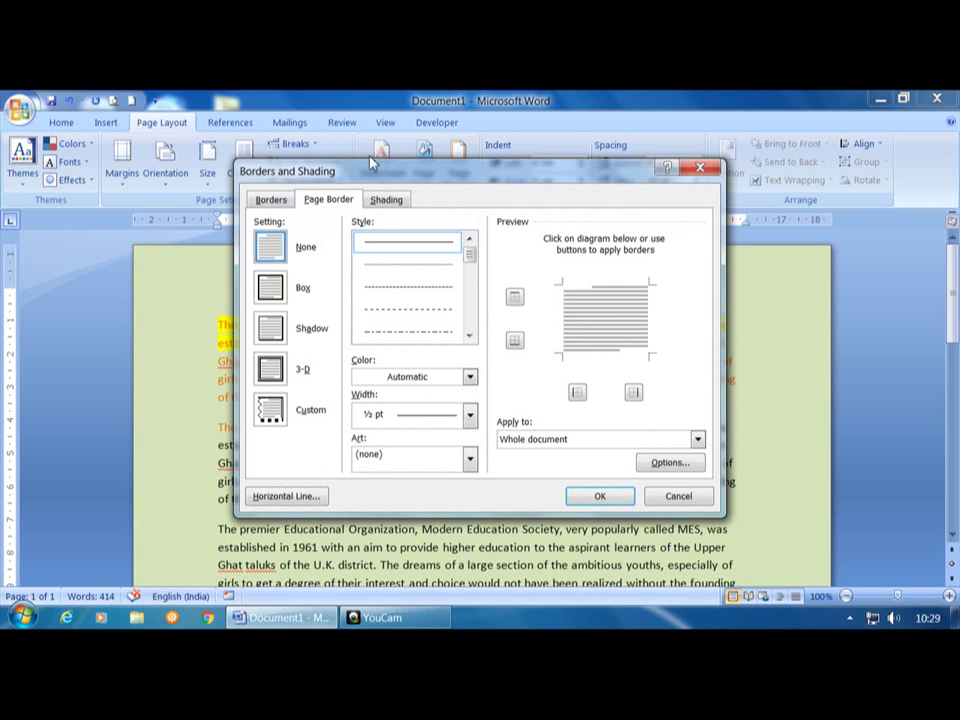
{"action": "left_click", "coordinate": [270, 199]}
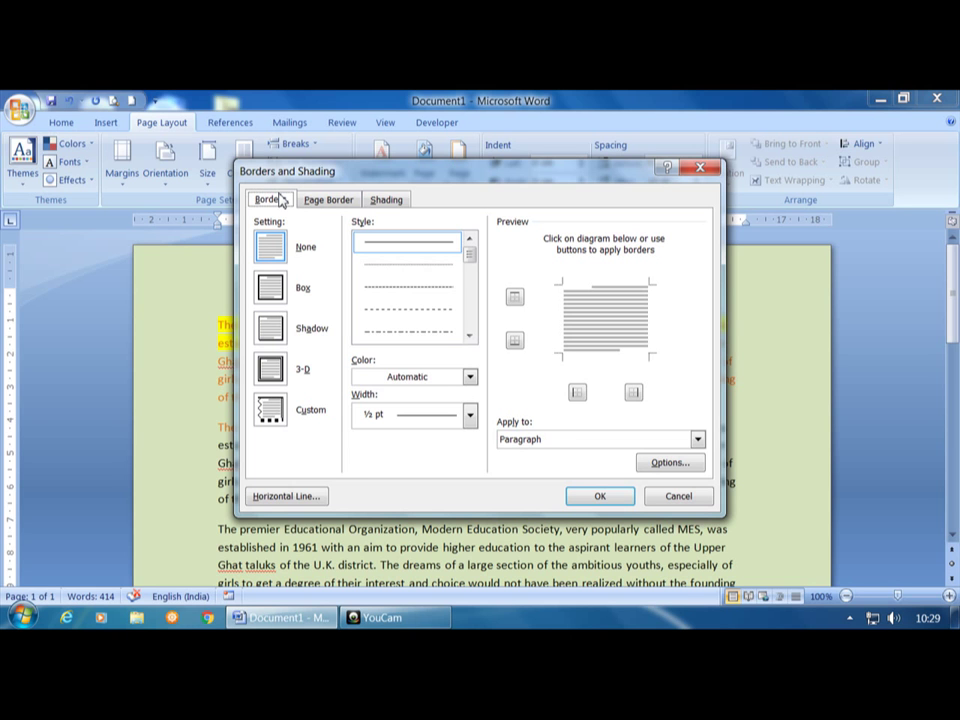
{"action": "left_click", "coordinate": [316, 201]}
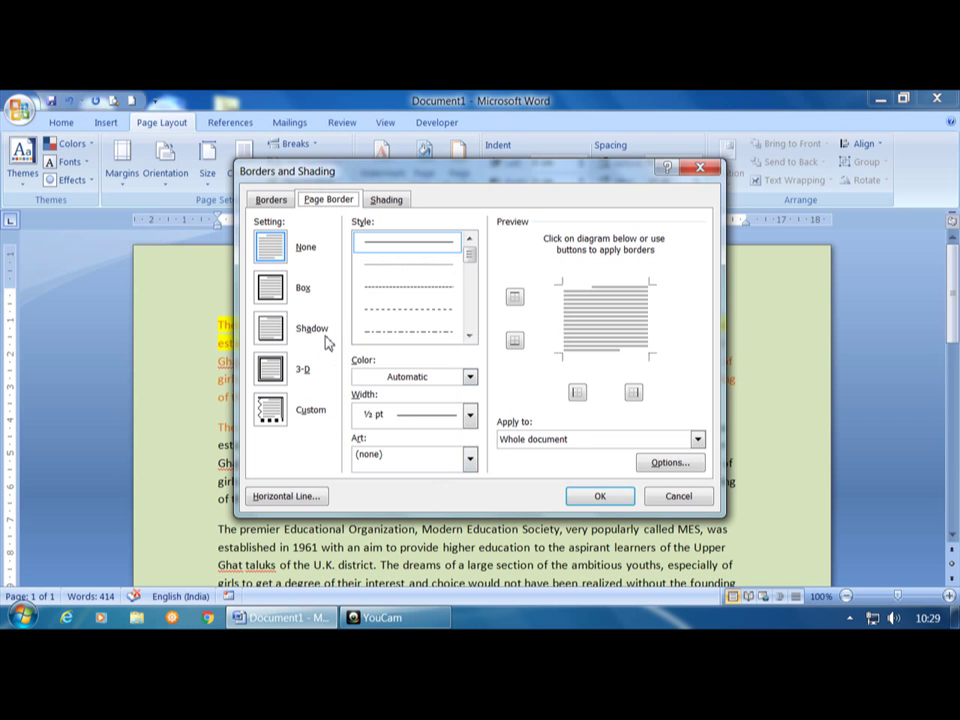
{"action": "left_click", "coordinate": [270, 201]}
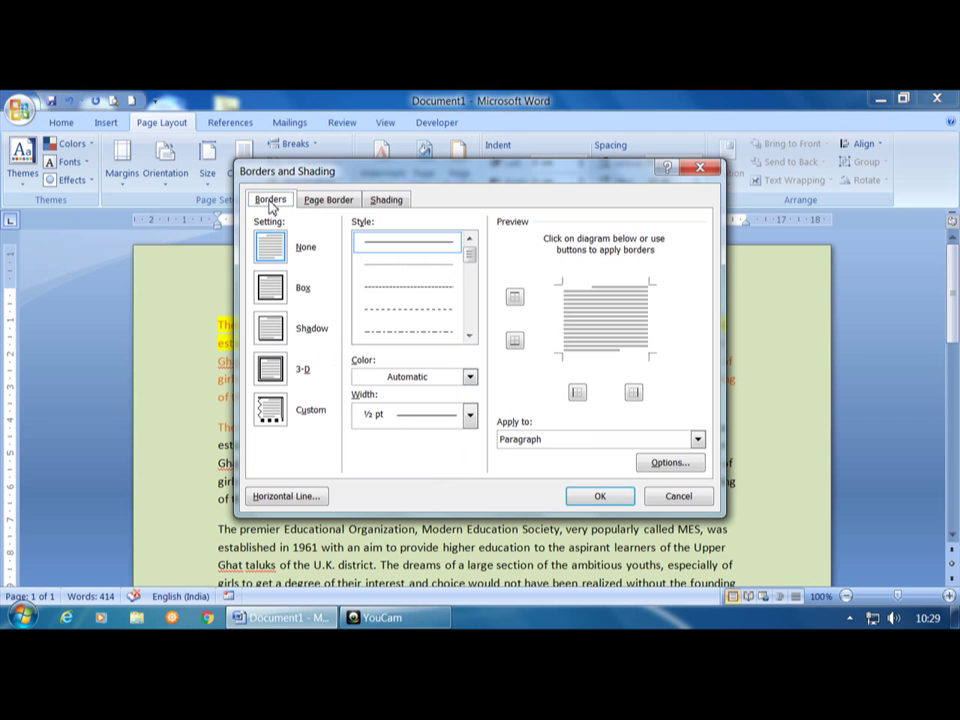
{"action": "left_click", "coordinate": [385, 202]}
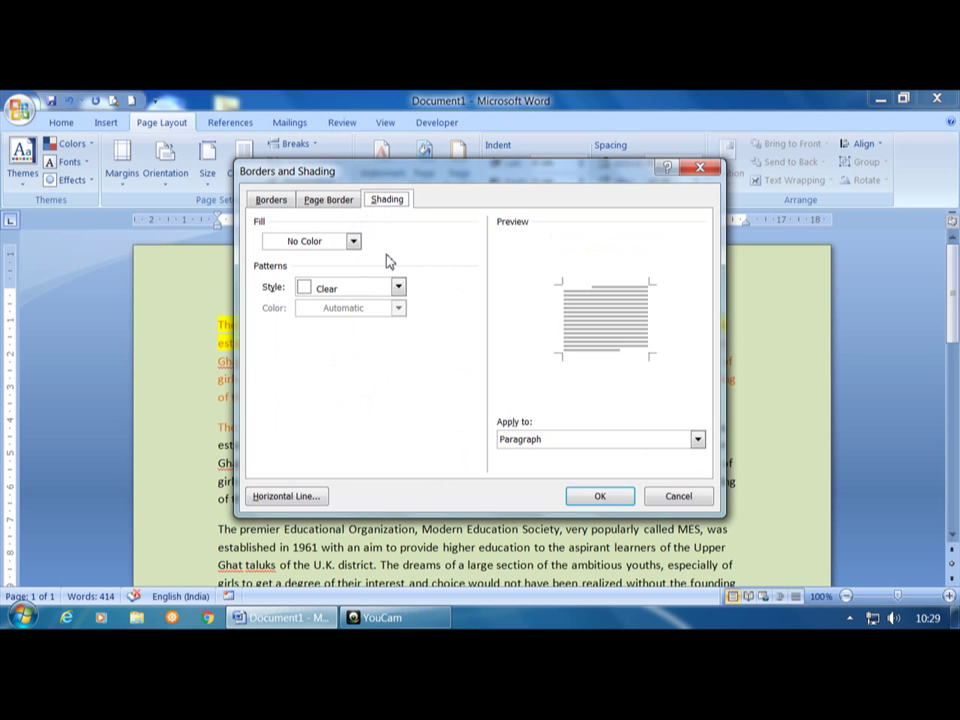
{"action": "left_click", "coordinate": [397, 288]}
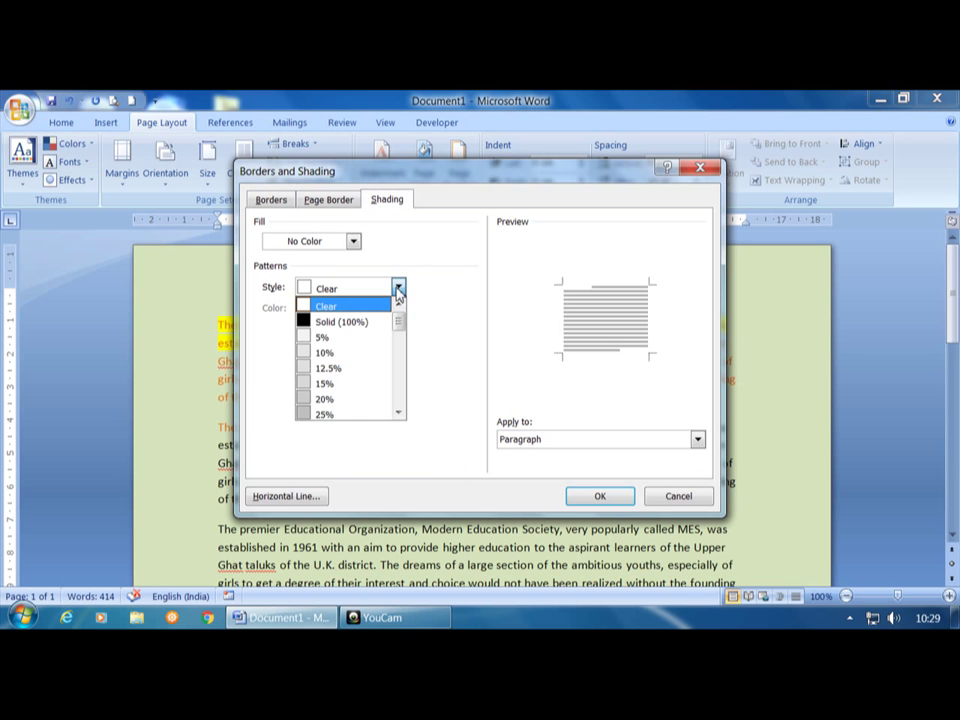
{"action": "left_click", "coordinate": [322, 368]}
{"action": "left_click", "coordinate": [600, 497]}
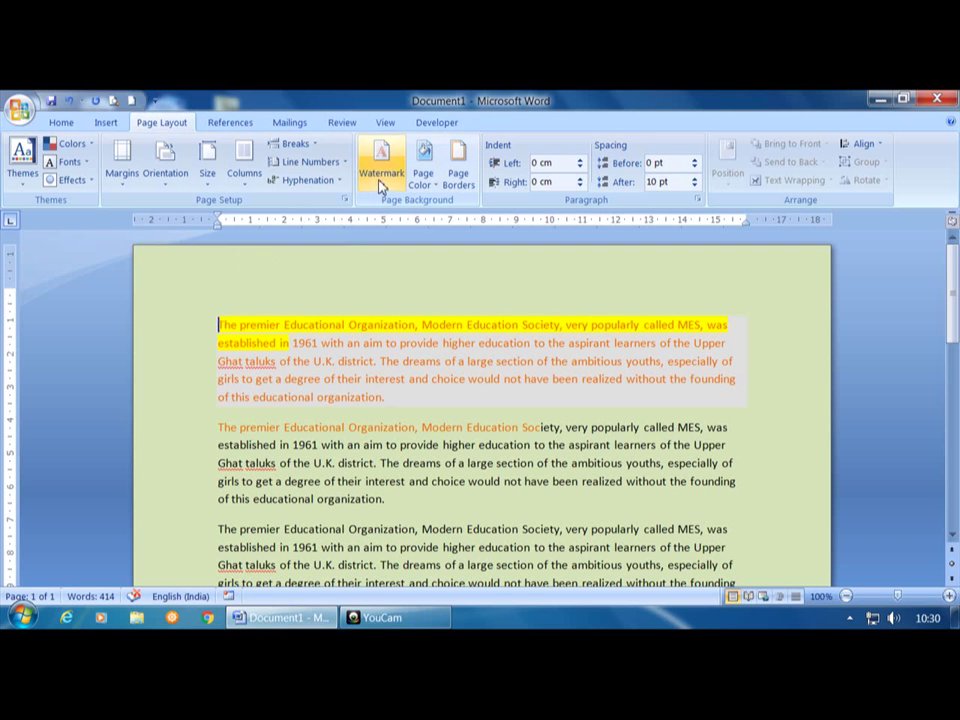
Try a 4 cm first-line indent on the first paragraph and return it to 0 cm
{"action": "left_click_drag", "start_coordinate": [218, 216], "coordinate": [350, 219]}
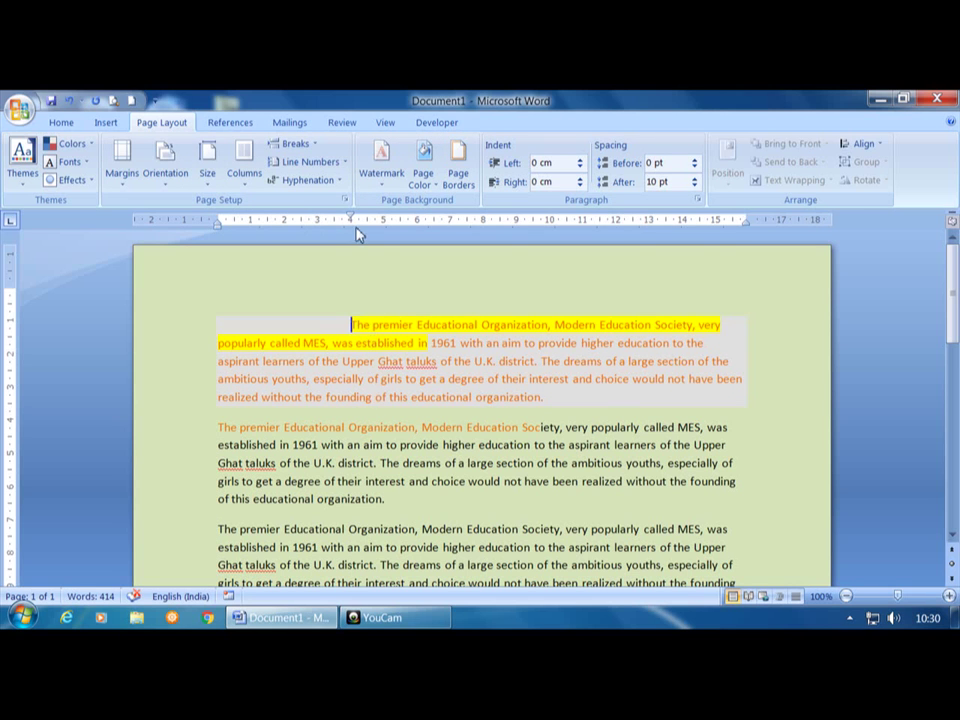
{"action": "left_click_drag", "start_coordinate": [352, 220], "coordinate": [218, 221]}
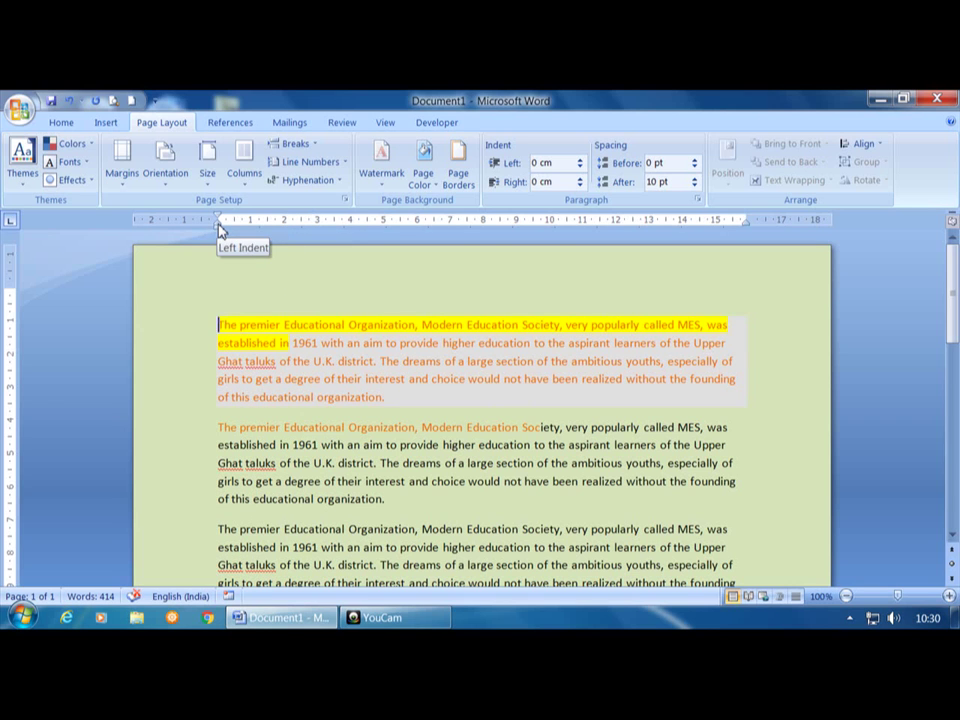
Try hanging indents on the first paragraph with the left indent at 6 cm, 3.5 cm and 1 cm
{"action": "mouse_move", "coordinate": [220, 227]}
{"action": "left_mouse_down"}
{"action": "mouse_move", "coordinate": [266, 218]}
{"action": "mouse_move", "coordinate": [420, 225]}
{"action": "left_mouse_up"}
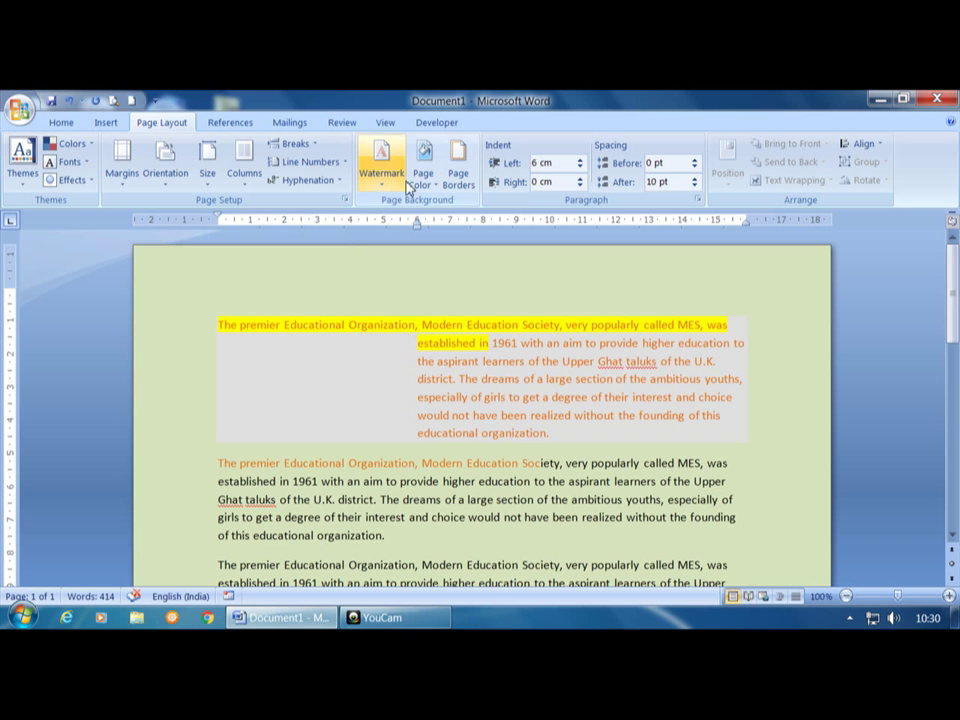
{"action": "mouse_move", "coordinate": [417, 223]}
{"action": "left_mouse_down"}
{"action": "mouse_move", "coordinate": [240, 238]}
{"action": "mouse_move", "coordinate": [221, 228]}
{"action": "left_mouse_up"}
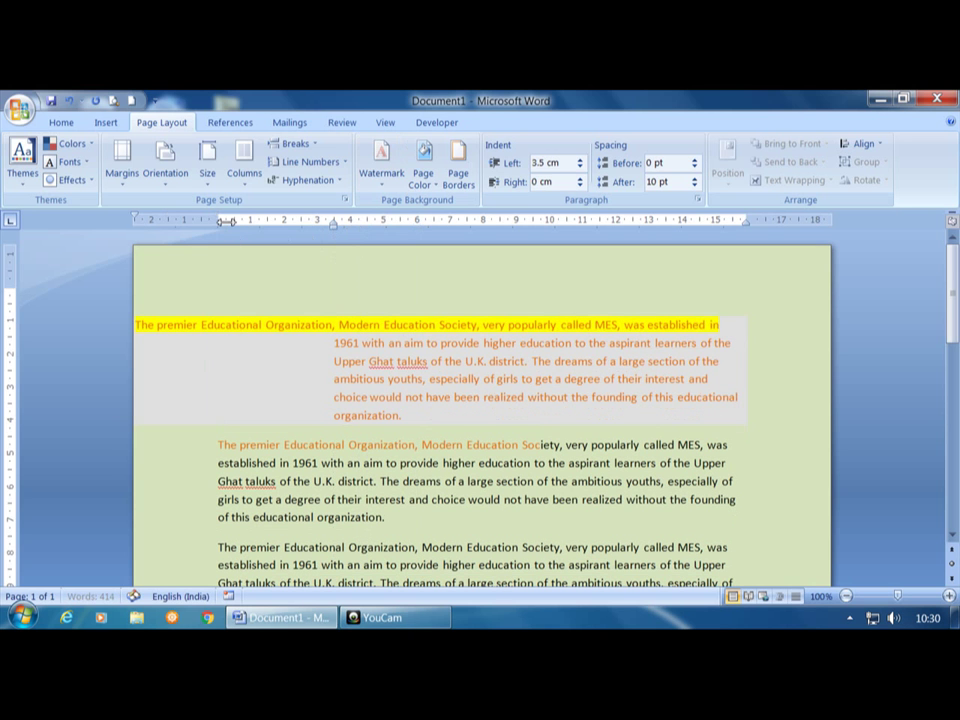
{"action": "left_click_drag", "start_coordinate": [137, 219], "coordinate": [218, 219]}
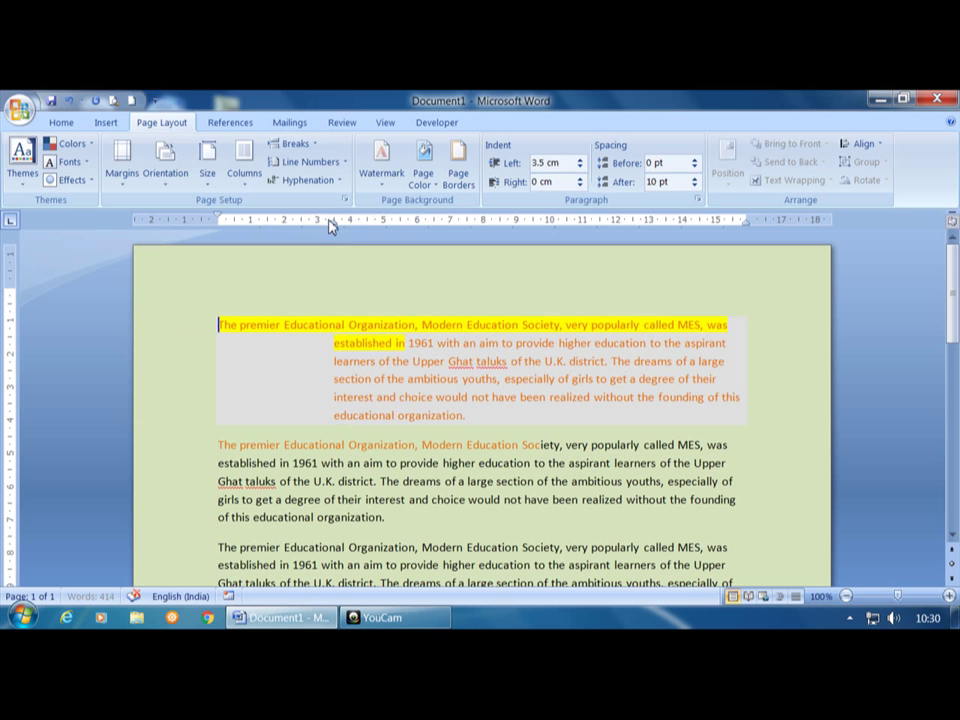
{"action": "mouse_move", "coordinate": [333, 224]}
{"action": "left_mouse_down"}
{"action": "mouse_move", "coordinate": [245, 238]}
{"action": "mouse_move", "coordinate": [203, 230]}
{"action": "left_mouse_up"}
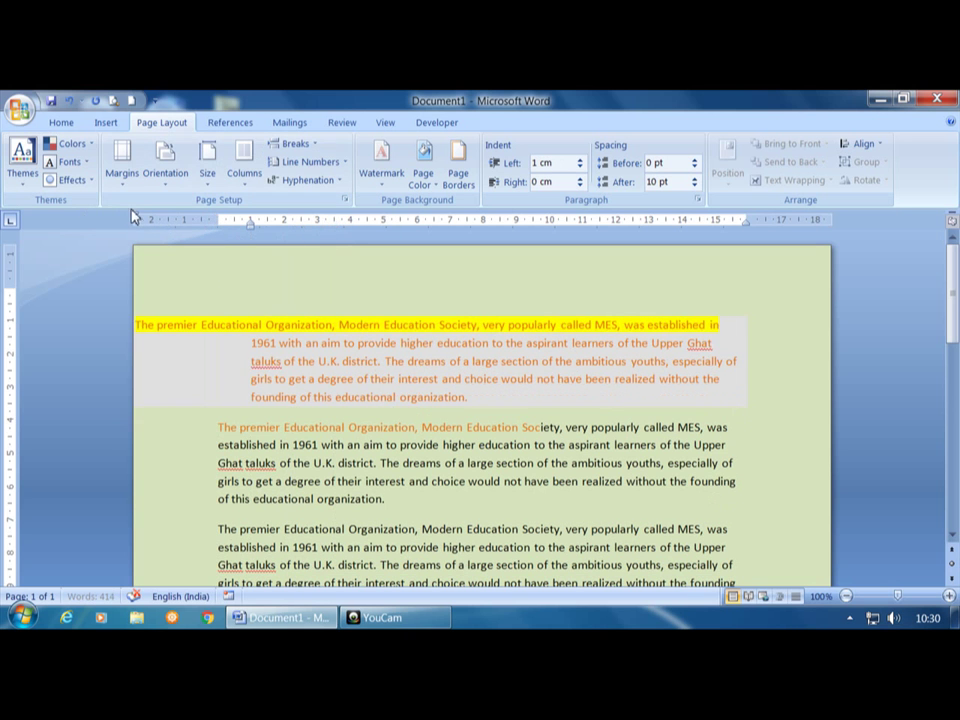
Align the first paragraph's first line with its remaining lines and set the whole paragraph's left indent to 7.75 cm
{"action": "mouse_move", "coordinate": [138, 218]}
{"action": "left_mouse_down"}
{"action": "mouse_move", "coordinate": [225, 236]}
{"action": "mouse_move", "coordinate": [251, 229]}
{"action": "left_mouse_up"}
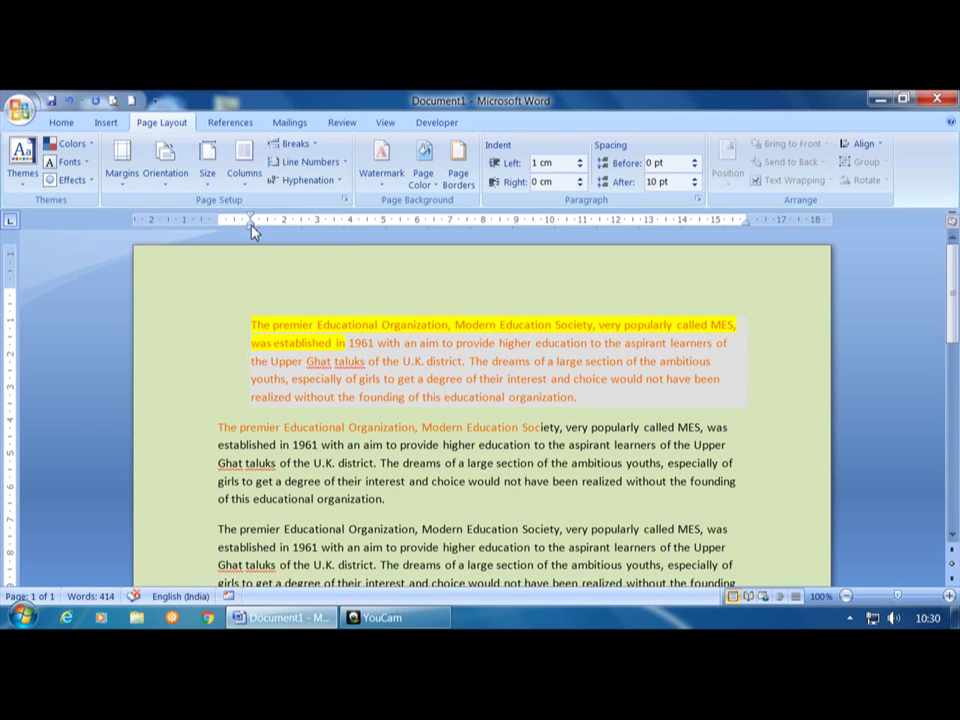
{"action": "mouse_move", "coordinate": [253, 233]}
{"action": "left_mouse_down"}
{"action": "mouse_move", "coordinate": [432, 250]}
{"action": "mouse_move", "coordinate": [478, 251]}
{"action": "mouse_move", "coordinate": [478, 242]}
{"action": "left_mouse_up"}
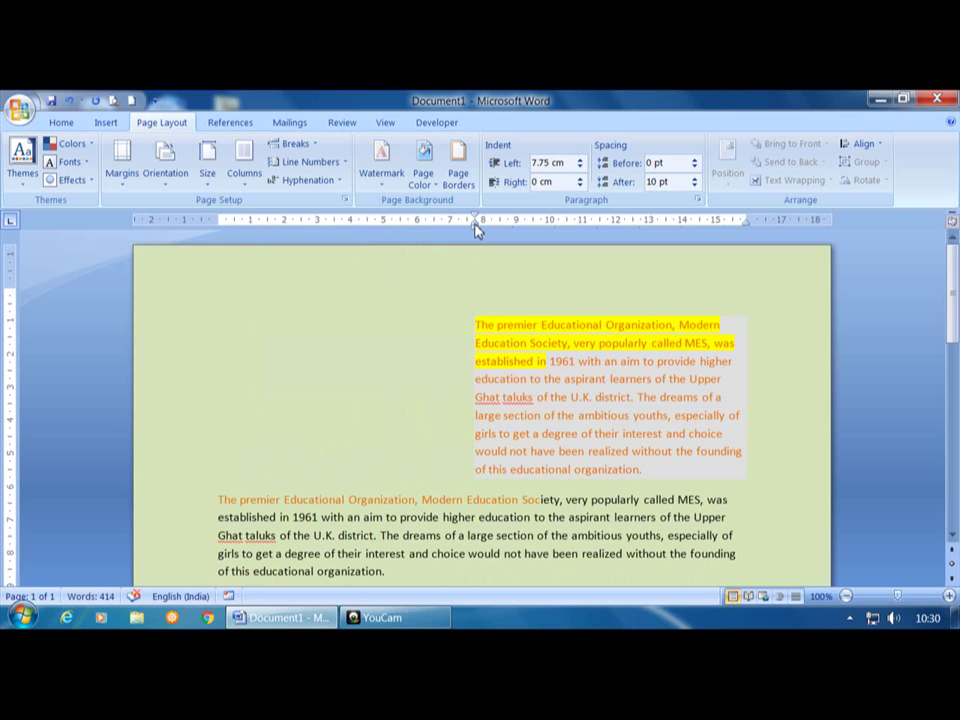
Return the first paragraph's left indent to 0 cm, try a 7.42 cm right indent, and set the right indent to -0.08 cm
{"action": "mouse_move", "coordinate": [437, 228]}
{"action": "left_mouse_down"}
{"action": "mouse_move", "coordinate": [321, 262]}
{"action": "mouse_move", "coordinate": [216, 240]}
{"action": "left_mouse_up"}
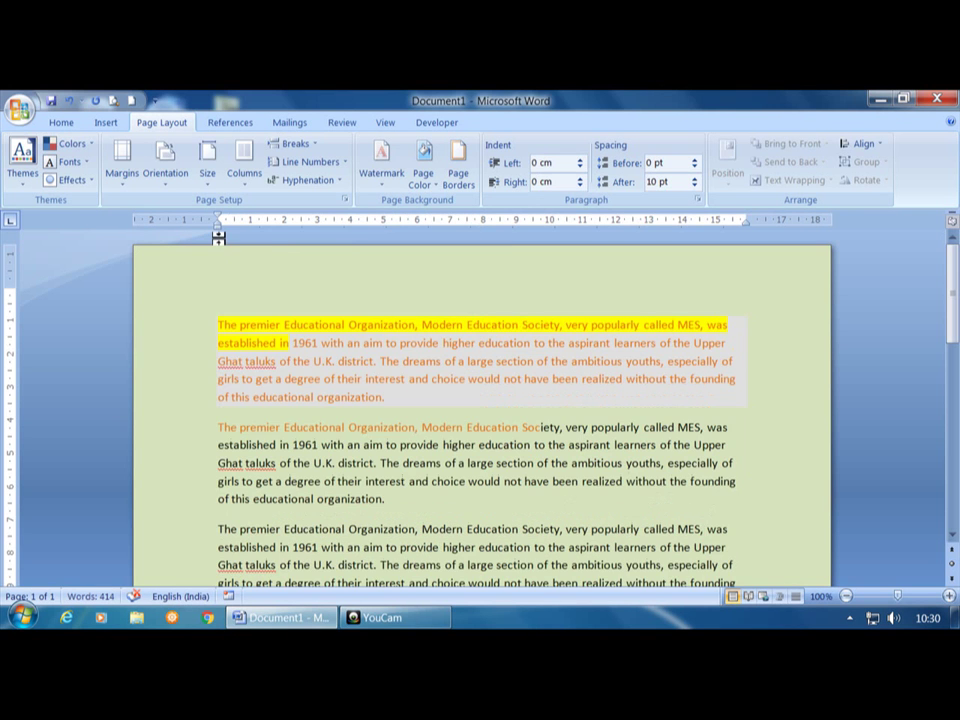
{"action": "mouse_move", "coordinate": [748, 228]}
{"action": "left_mouse_down"}
{"action": "mouse_move", "coordinate": [585, 279]}
{"action": "mouse_move", "coordinate": [505, 267]}
{"action": "left_mouse_up"}
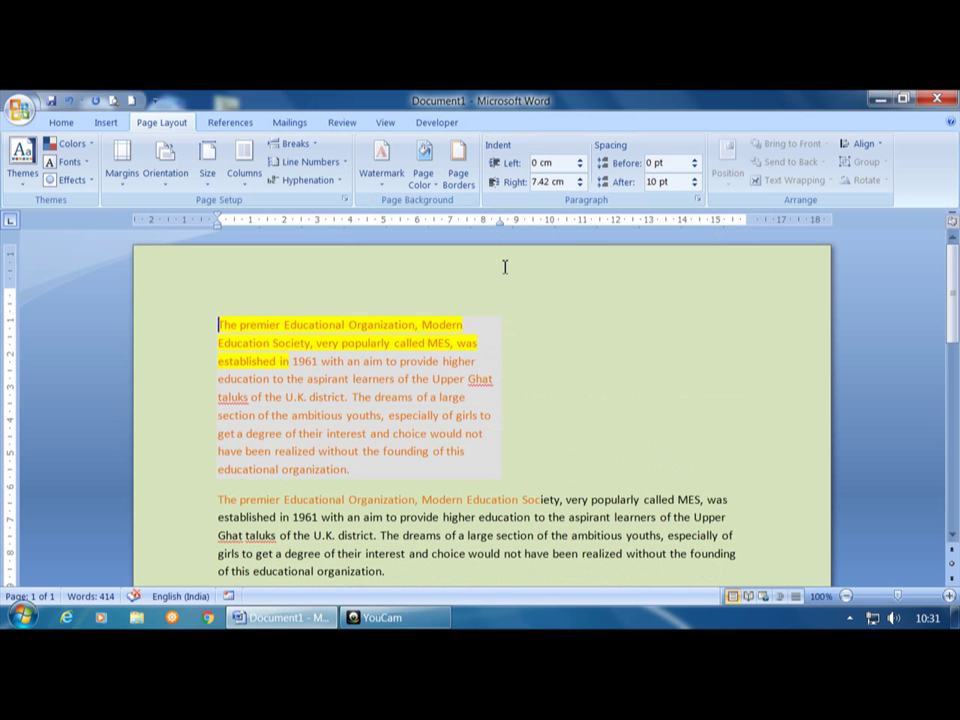
{"action": "mouse_move", "coordinate": [503, 230]}
{"action": "left_mouse_down"}
{"action": "mouse_move", "coordinate": [624, 257]}
{"action": "mouse_move", "coordinate": [750, 256]}
{"action": "left_mouse_up"}
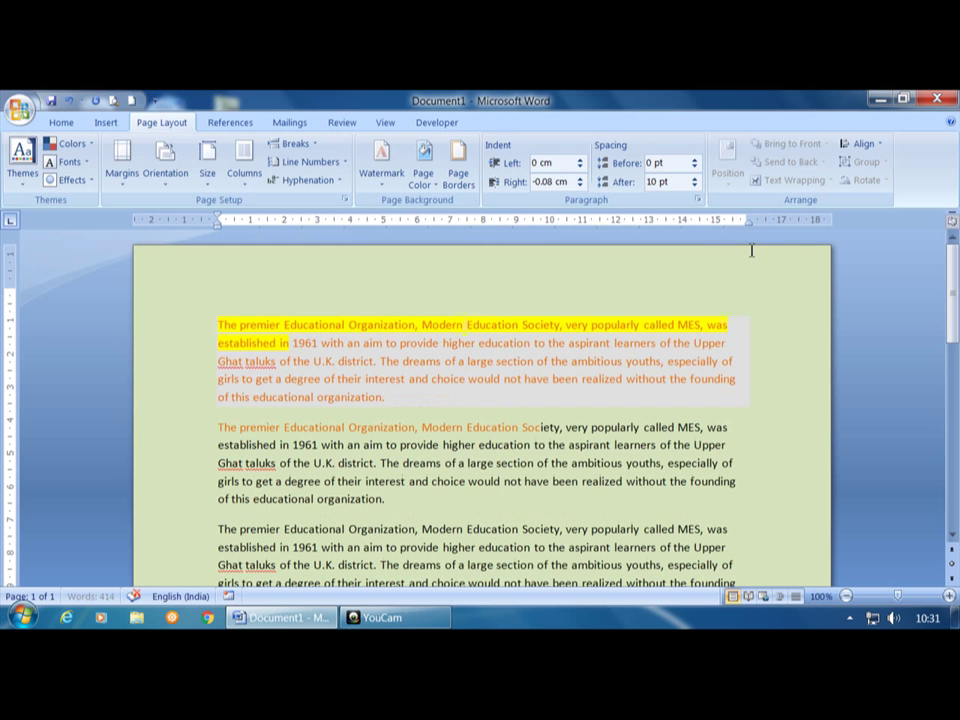
Examine the alignment and line spacing choices in the paragraph settings without changing them, and compare them with the Home paragraph commands
{"action": "left_click", "coordinate": [697, 201]}
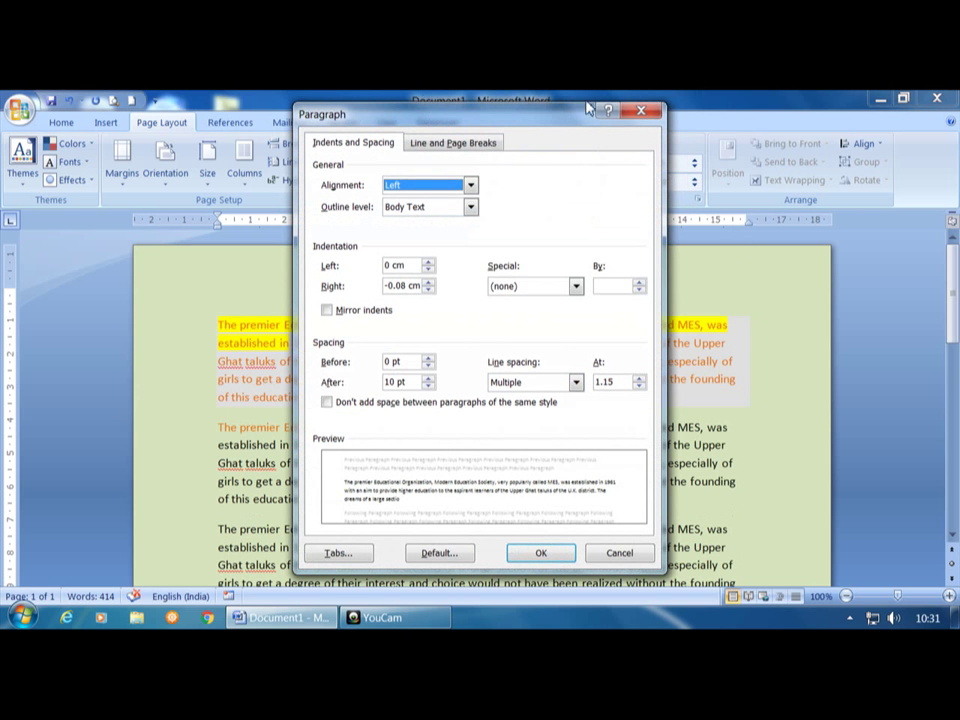
{"action": "left_click", "coordinate": [469, 185]}
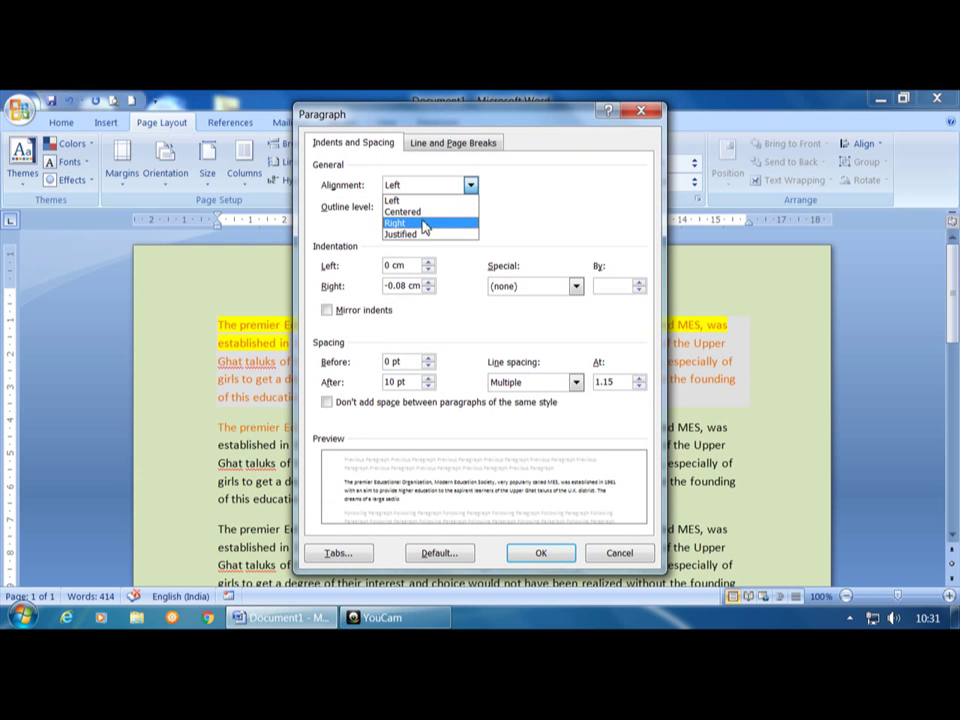
{"action": "left_click", "coordinate": [577, 384]}
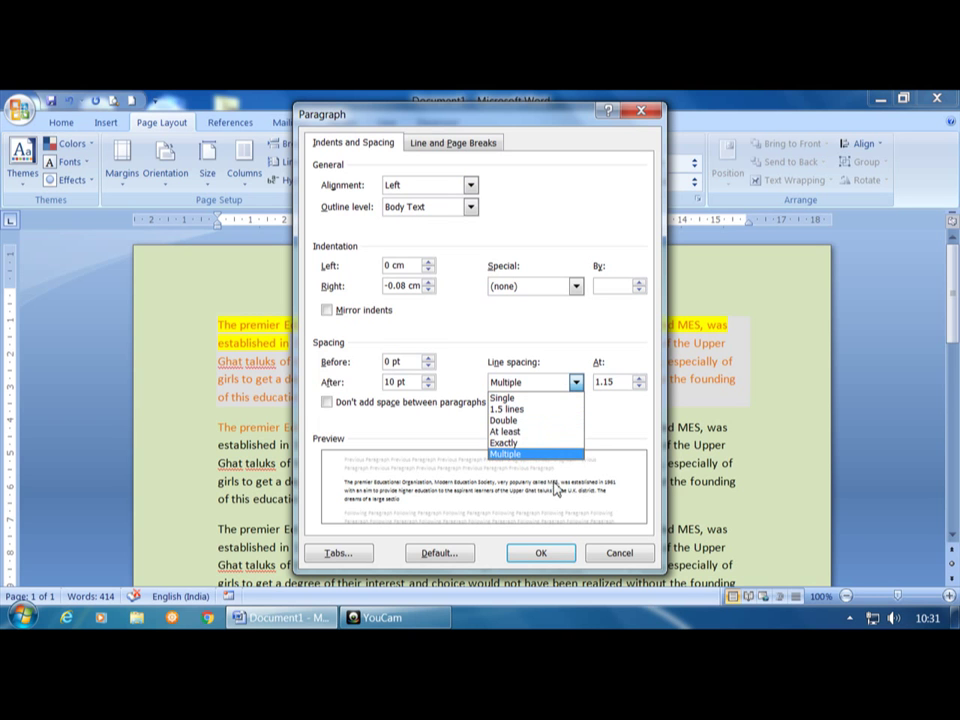
{"action": "left_click", "coordinate": [617, 560]}
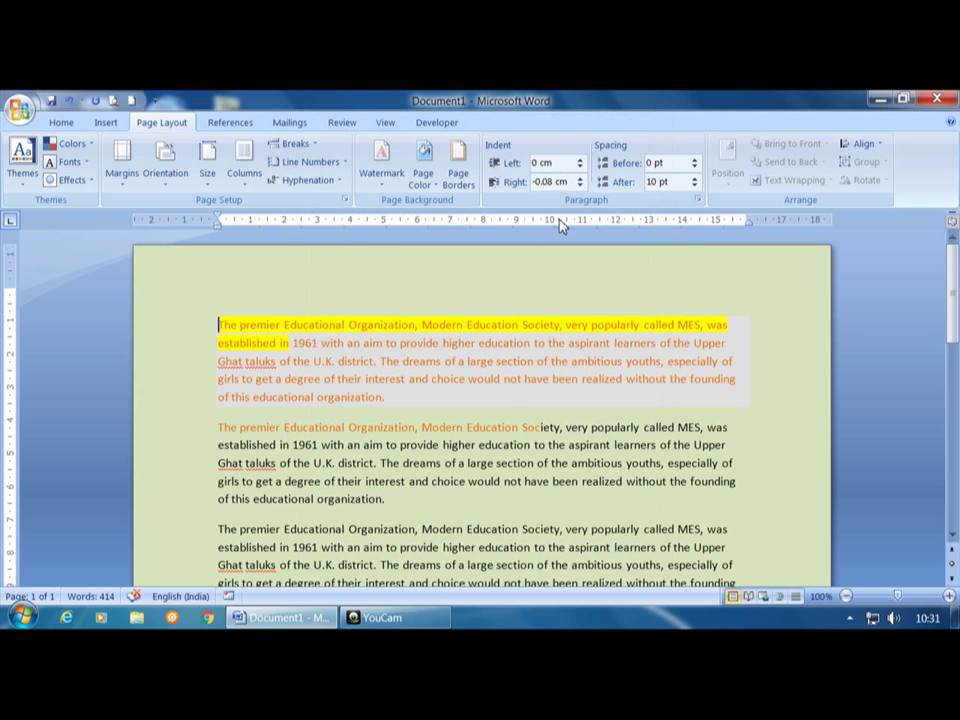
{"action": "left_click", "coordinate": [61, 123]}
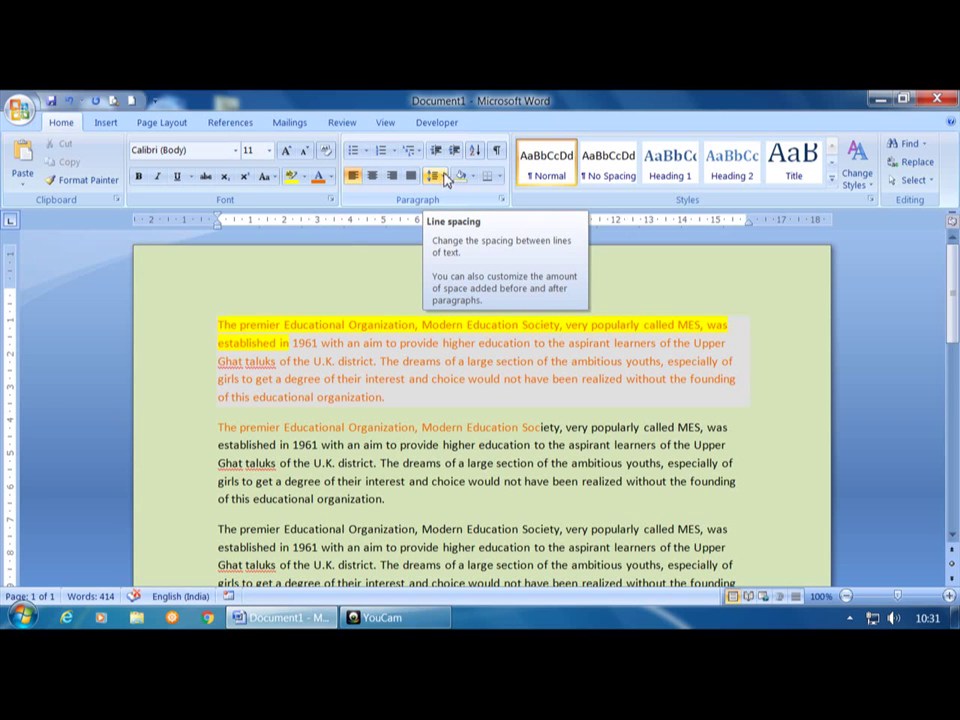
{"action": "left_click", "coordinate": [162, 122]}
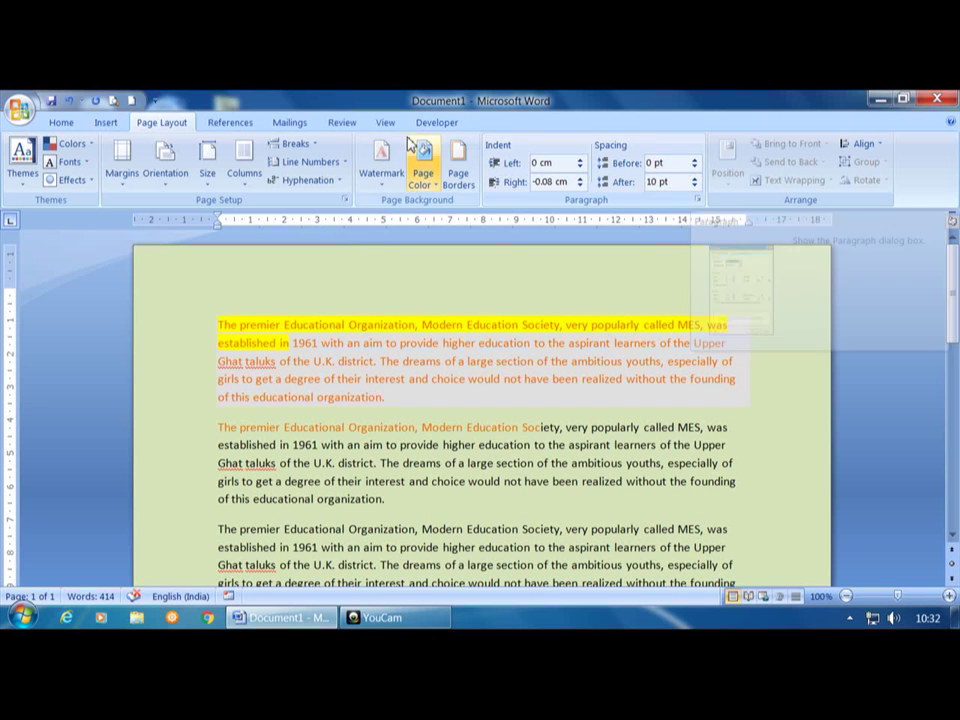
{"action": "left_click", "coordinate": [66, 123]}
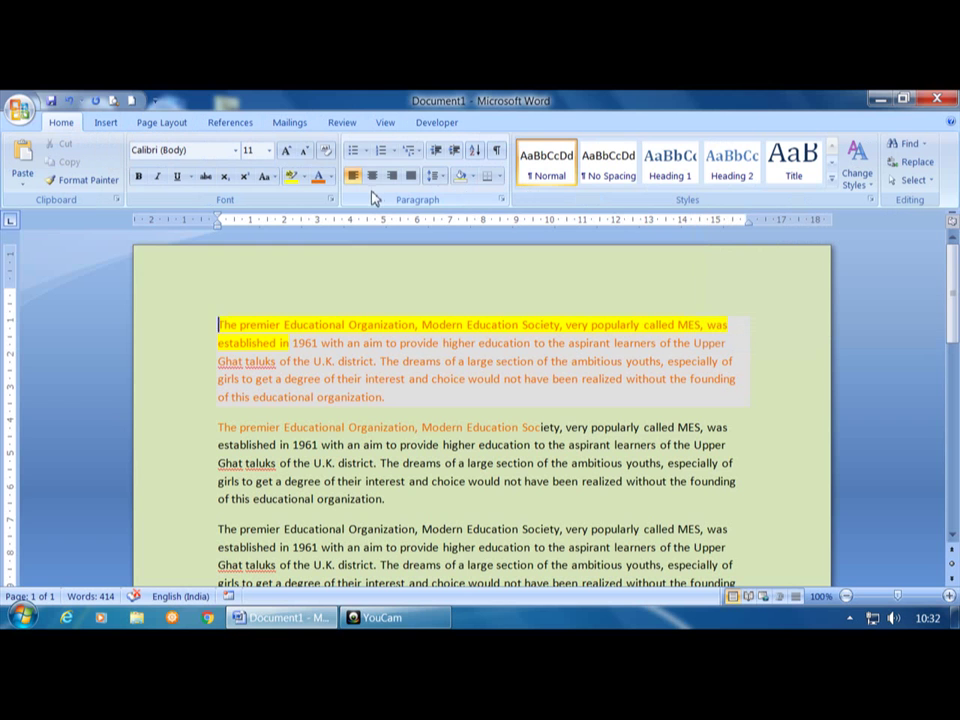
{"action": "left_click", "coordinate": [183, 123]}
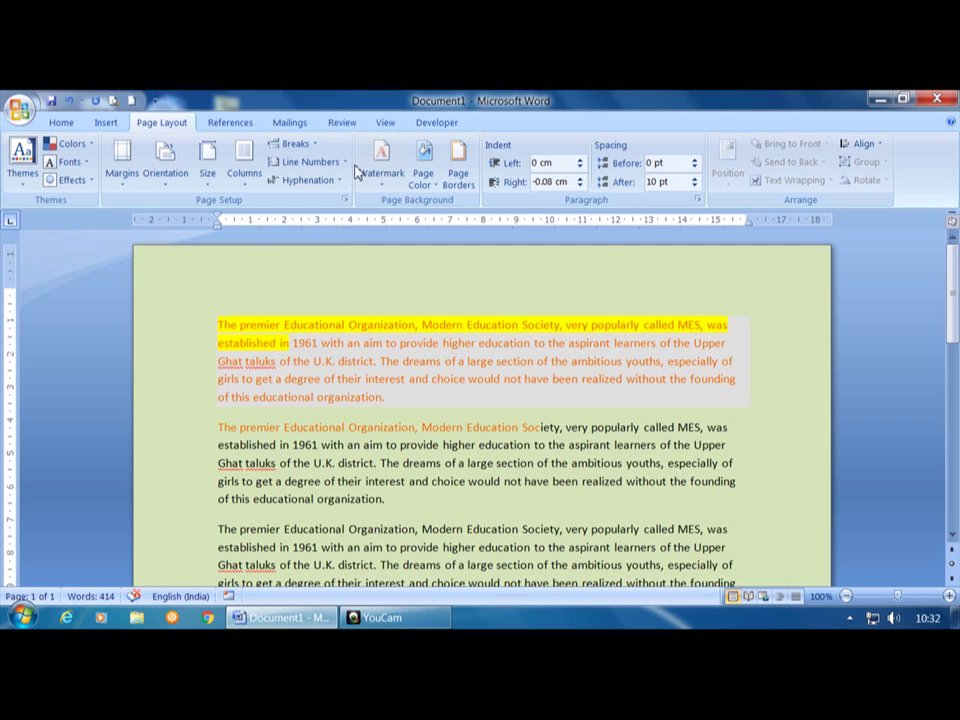
Search the clip art for "flower" and insert the photo of hands holding yellow flowers at the start of the first paragraph
{"action": "left_click", "coordinate": [106, 124]}
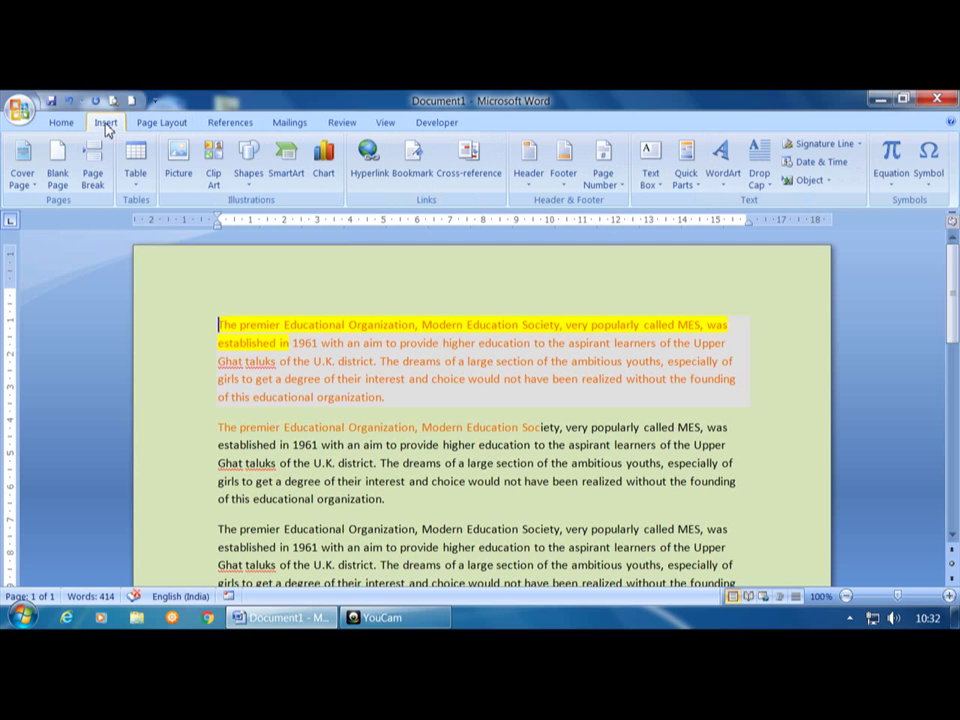
{"action": "left_click", "coordinate": [213, 168]}
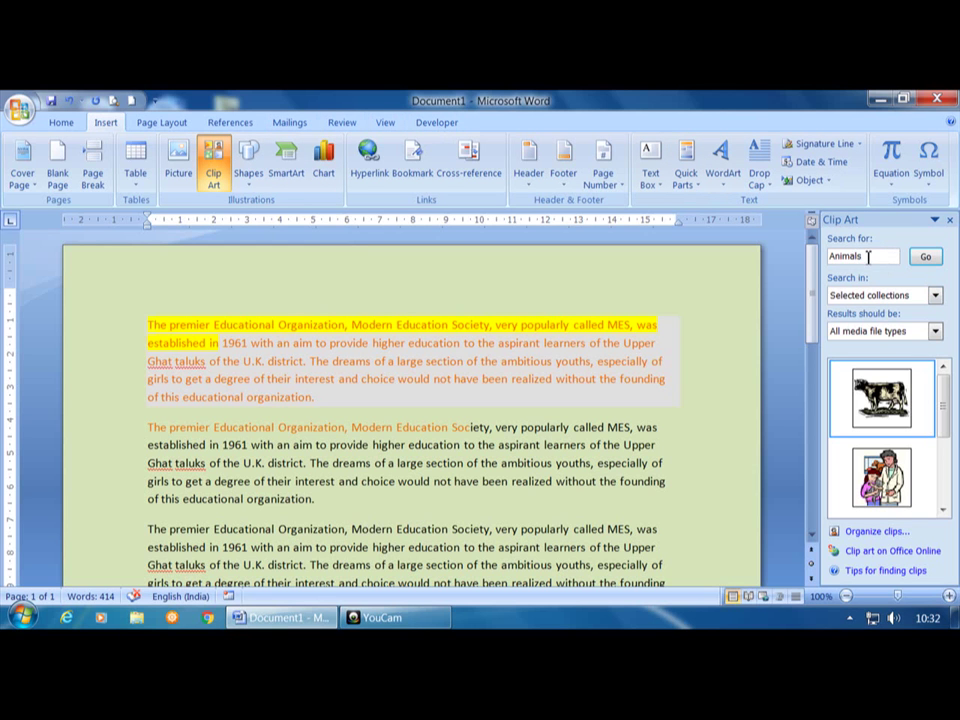
{"action": "left_click_drag", "start_coordinate": [868, 257], "coordinate": [815, 266]}
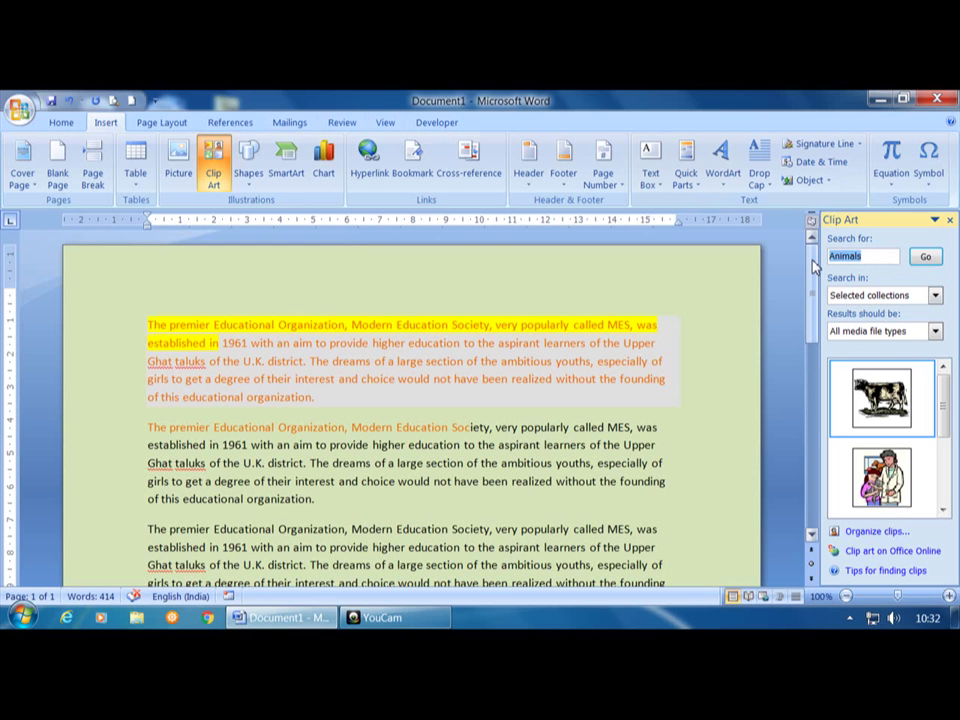
{"action": "type", "text": "flower"}
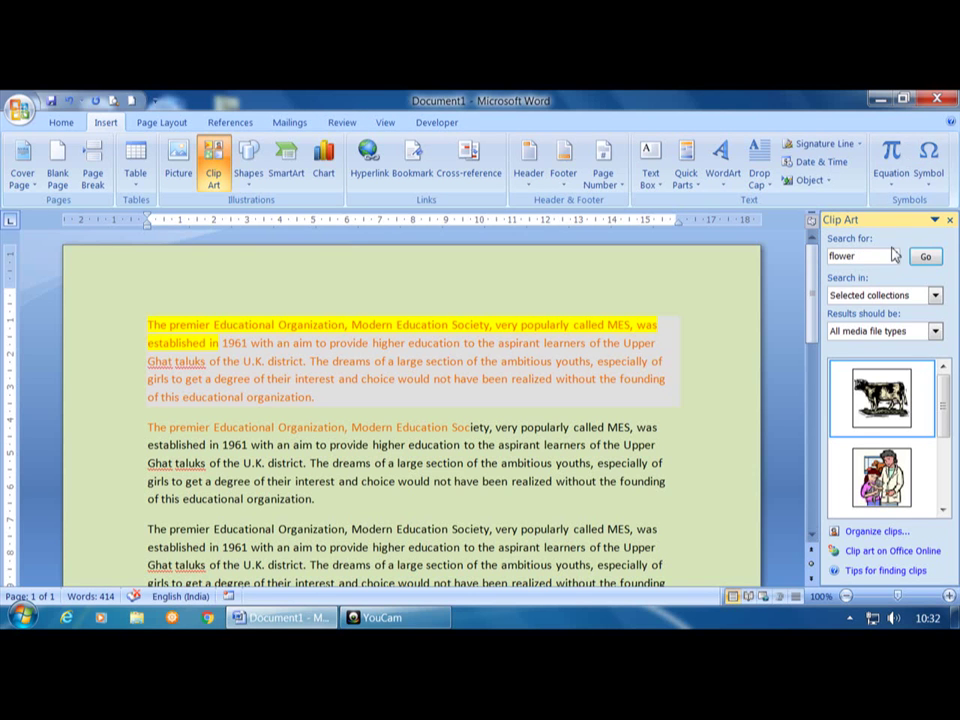
{"action": "left_click", "coordinate": [923, 259]}
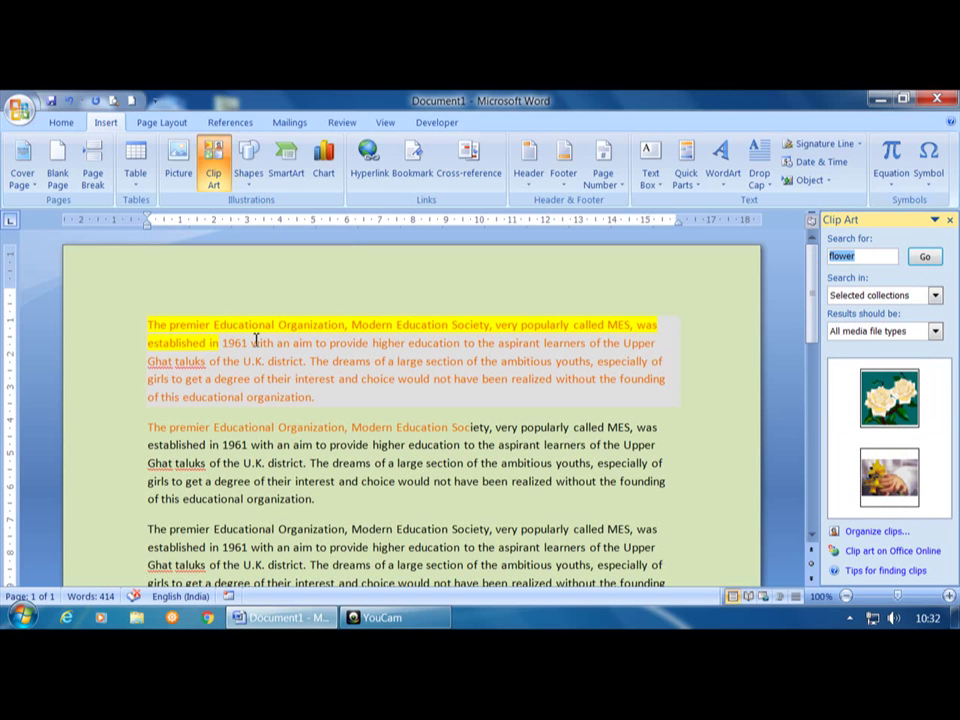
{"action": "left_click", "coordinate": [153, 320]}
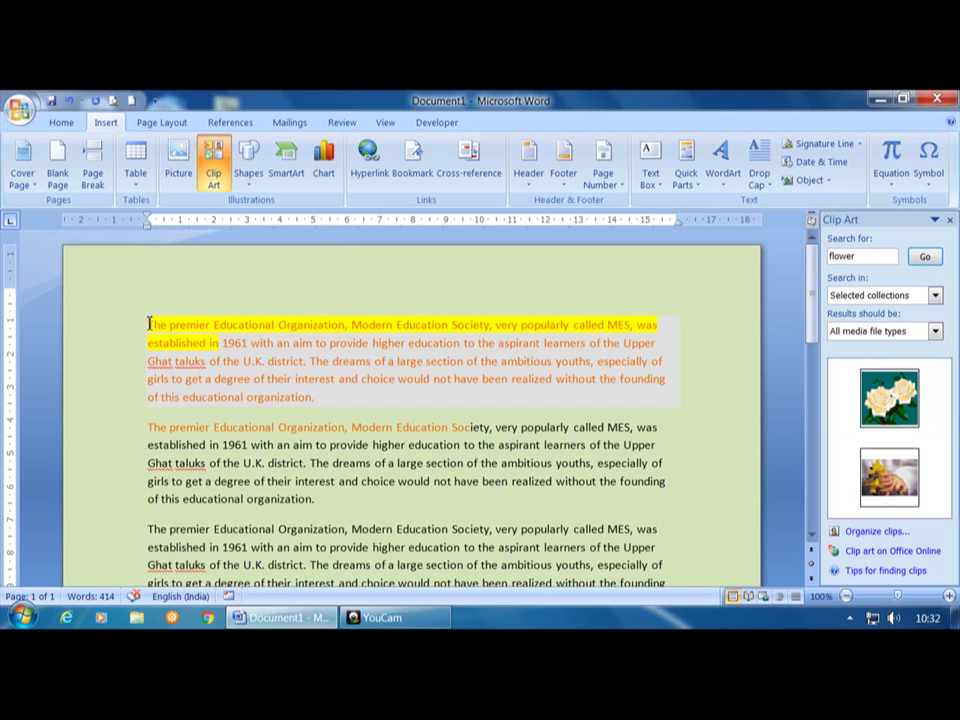
{"action": "left_click", "coordinate": [884, 480]}
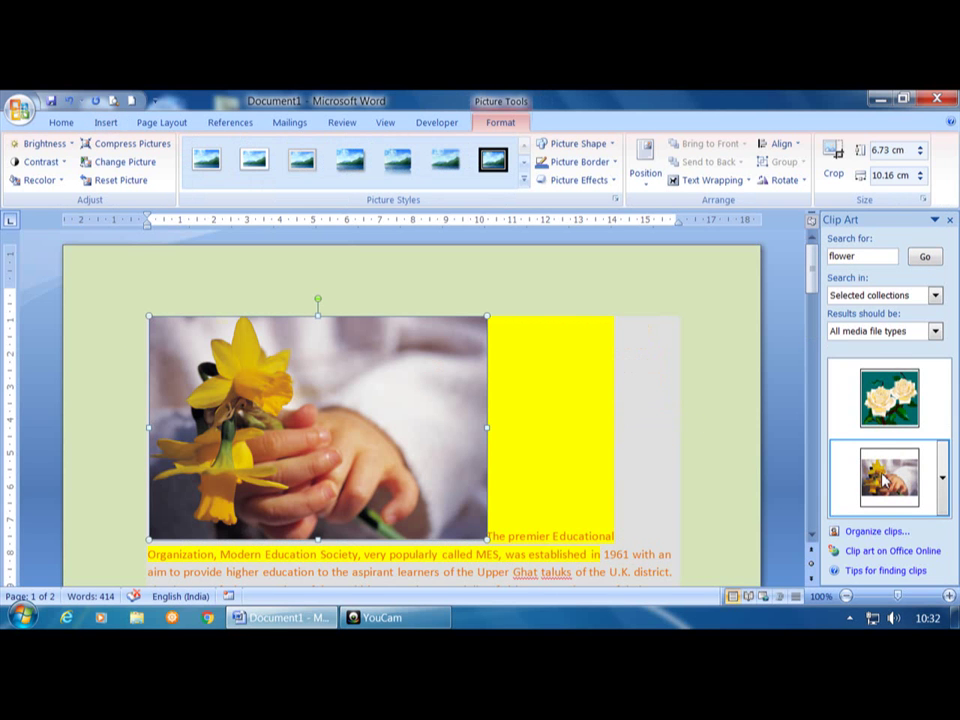
Select the inserted flower photo, look over its position options, and set its text wrapping to In Front of Text
{"action": "left_click", "coordinate": [708, 431]}
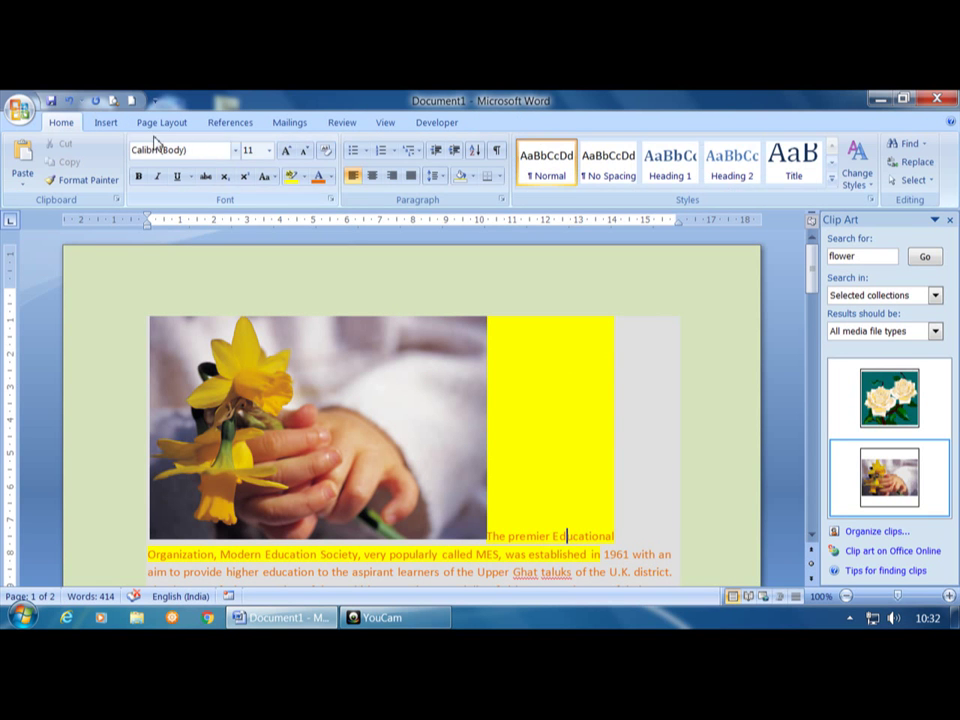
{"action": "left_click", "coordinate": [108, 122]}
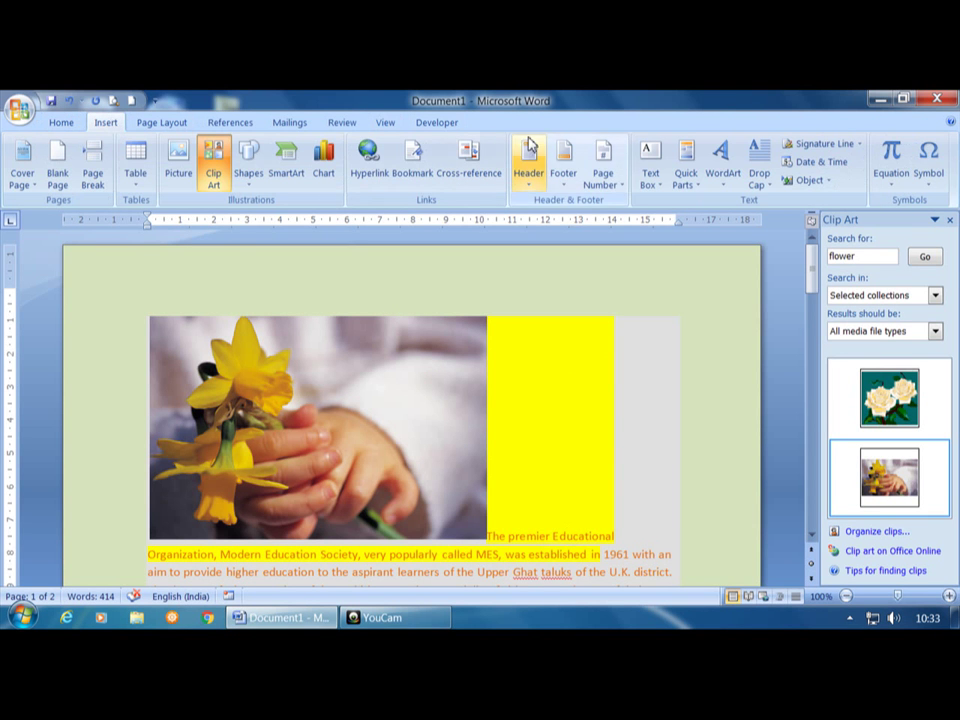
{"action": "left_click", "coordinate": [62, 123]}
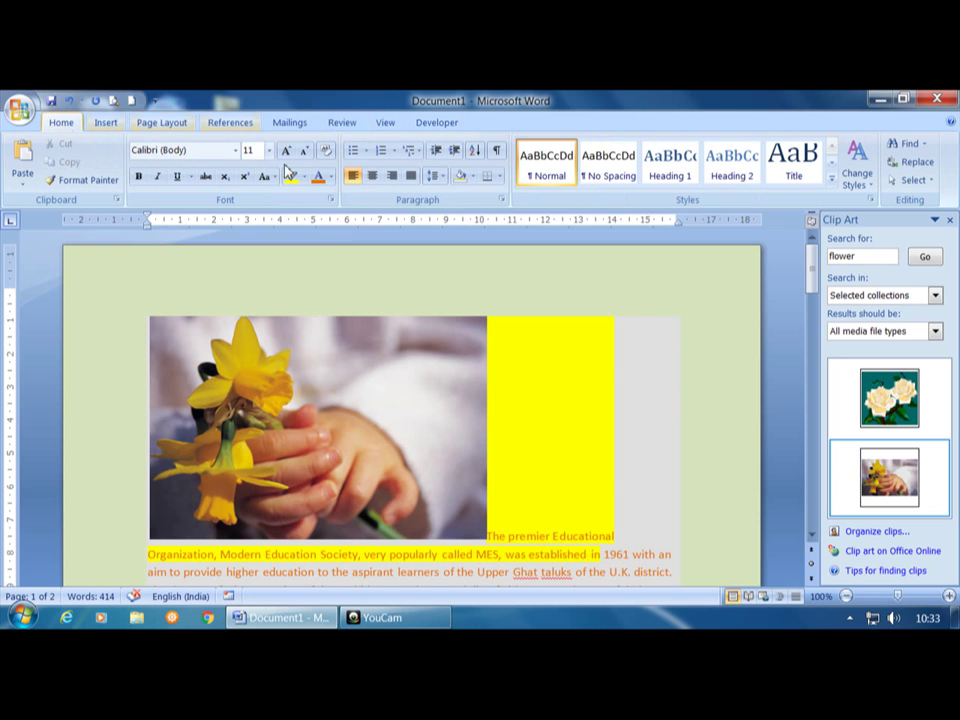
{"action": "left_click", "coordinate": [452, 372]}
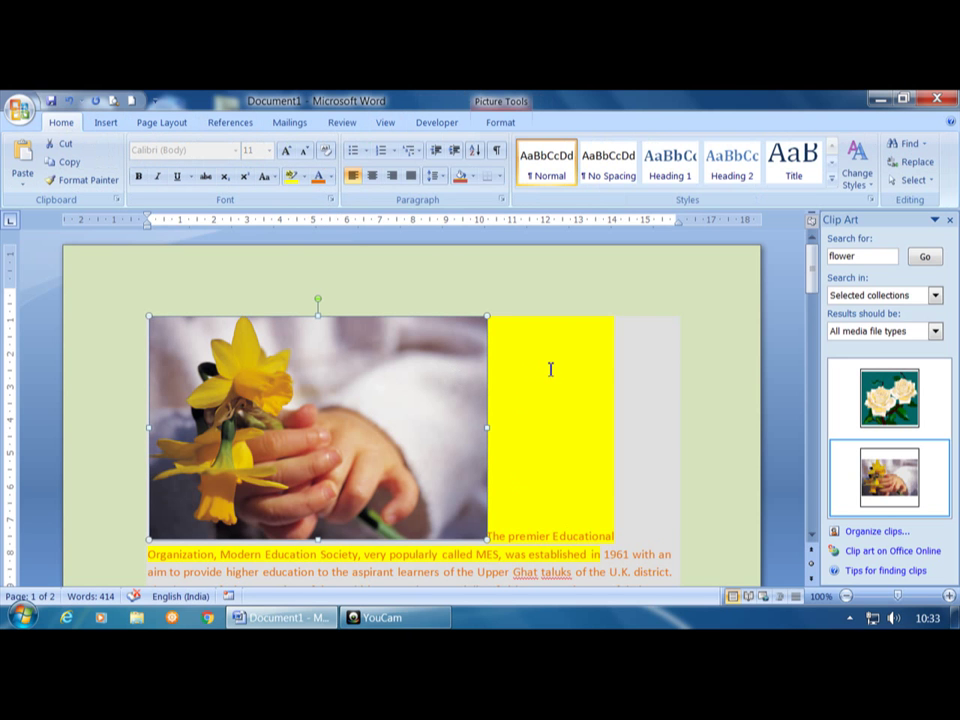
{"action": "left_click", "coordinate": [181, 124]}
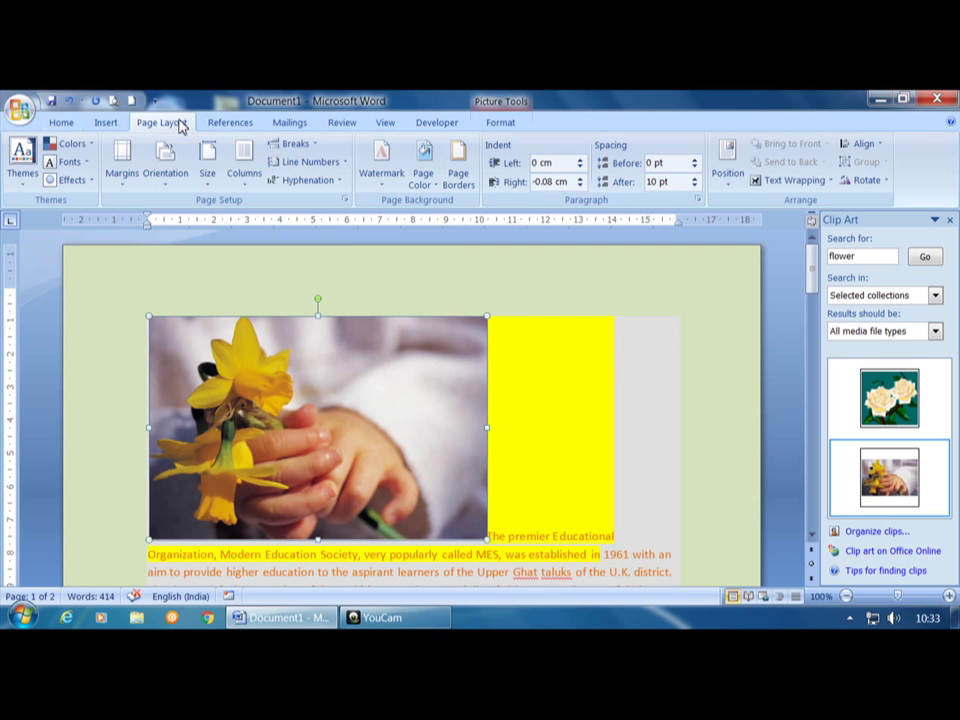
{"action": "left_click", "coordinate": [729, 190]}
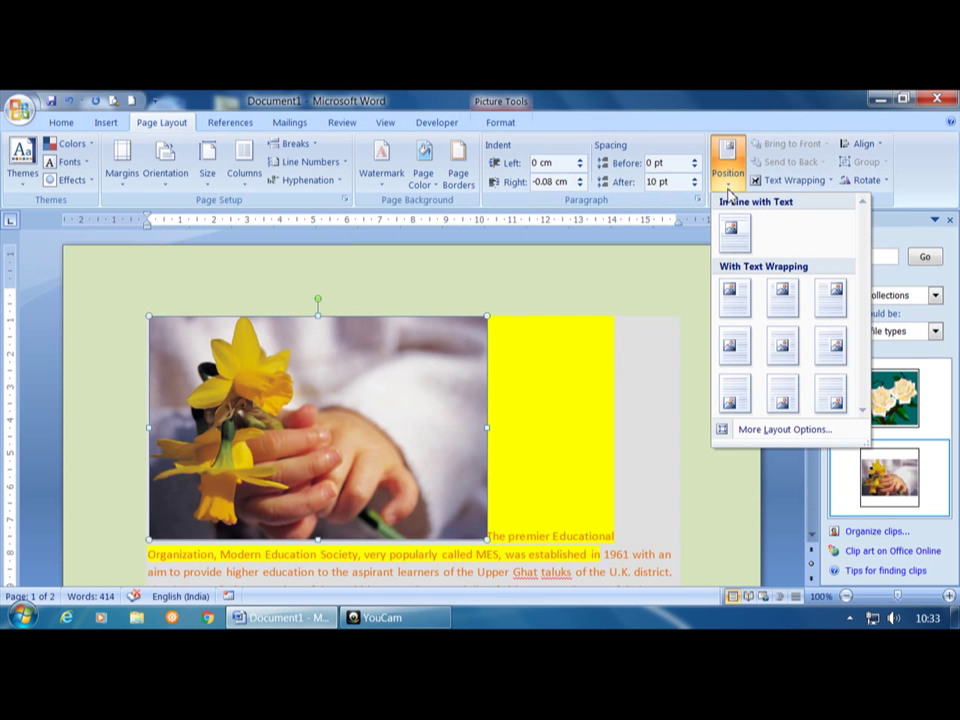
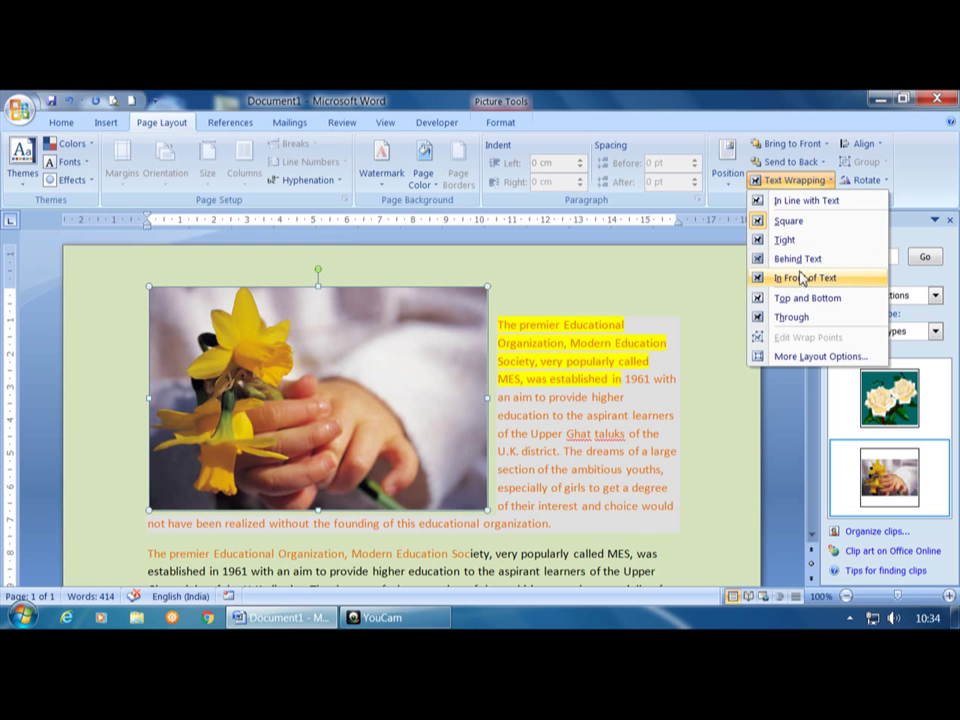
{"action": "left_click", "coordinate": [803, 279]}
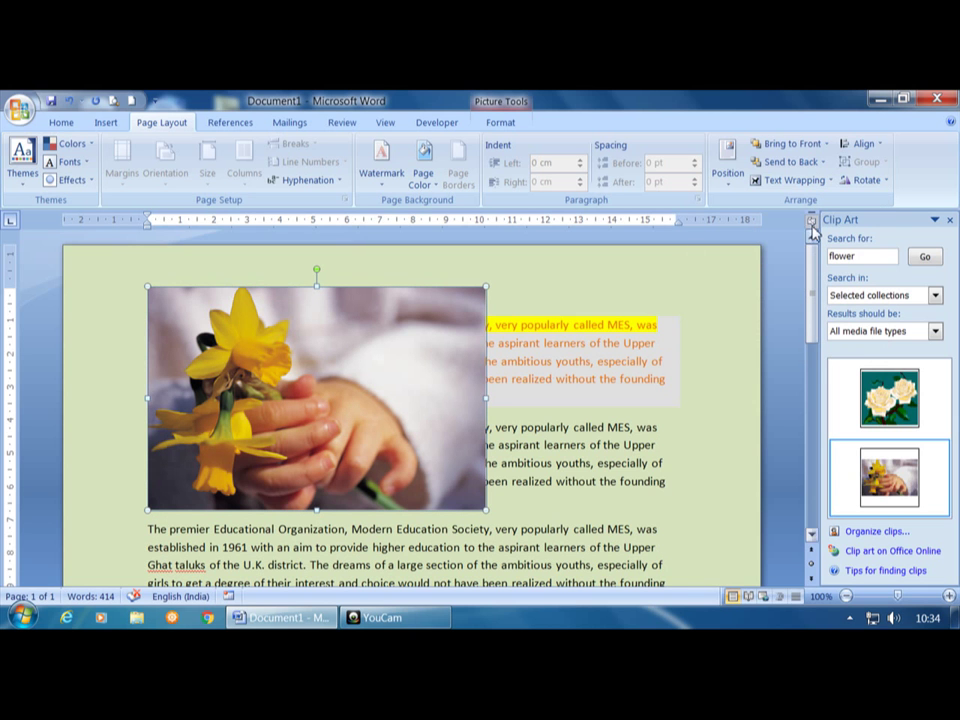
Try the Behind Text wrapping on the flower photo and stretch it across most of the text width
{"action": "left_click", "coordinate": [793, 180]}
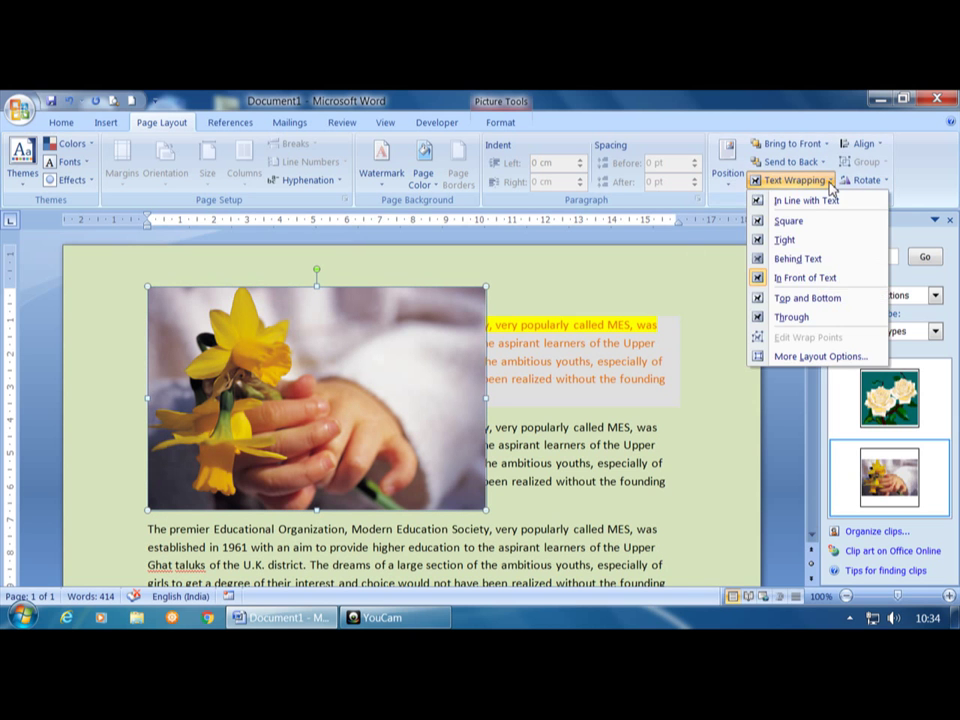
{"action": "left_click", "coordinate": [802, 259]}
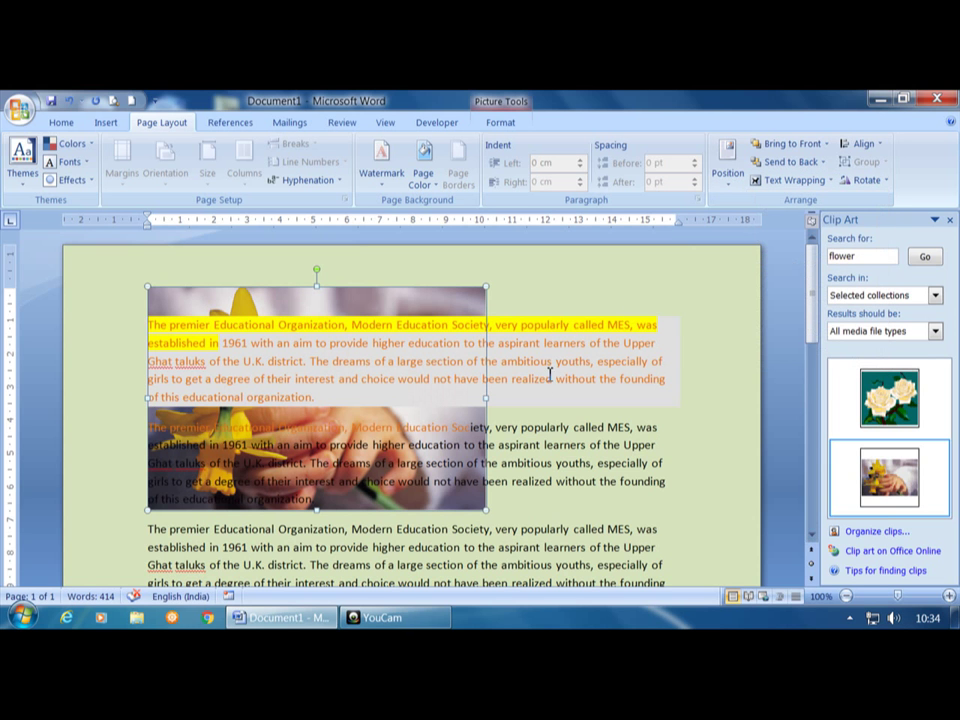
{"action": "left_click_drag", "start_coordinate": [487, 397], "coordinate": [673, 389]}
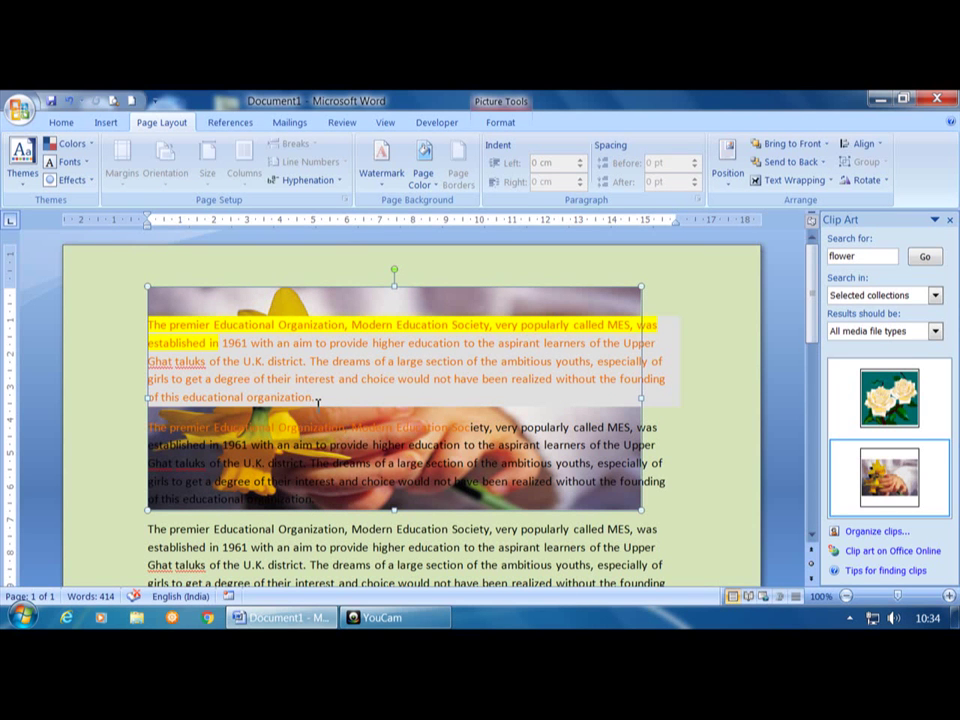
Set the flower photo's text wrapping to Square and narrow it so the first paragraph fits beside it
{"action": "left_click", "coordinate": [829, 181]}
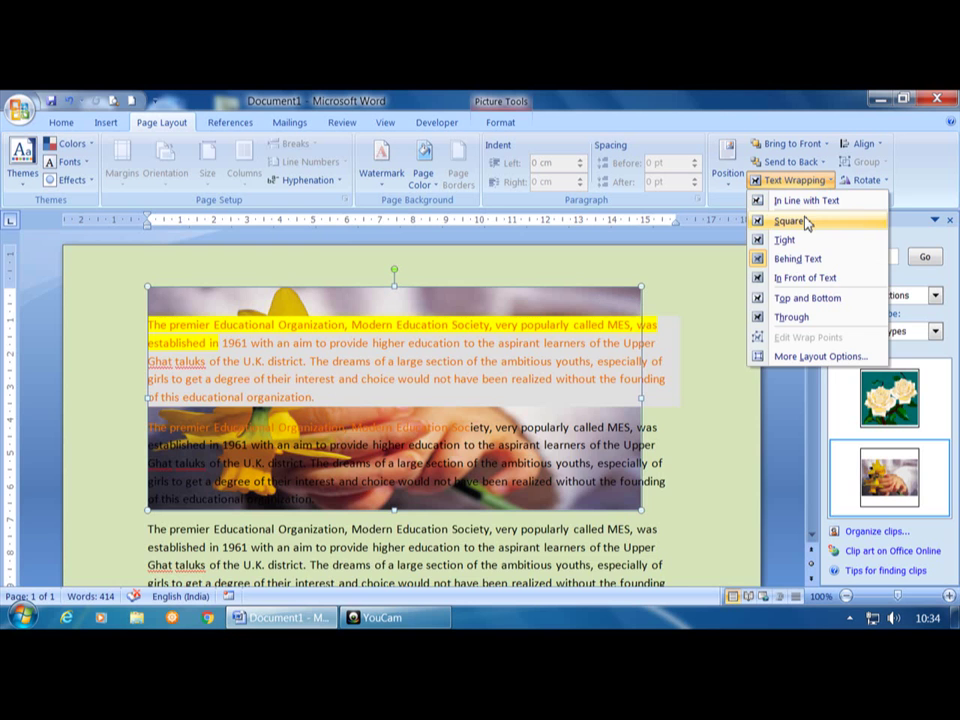
{"action": "left_click", "coordinate": [806, 222]}
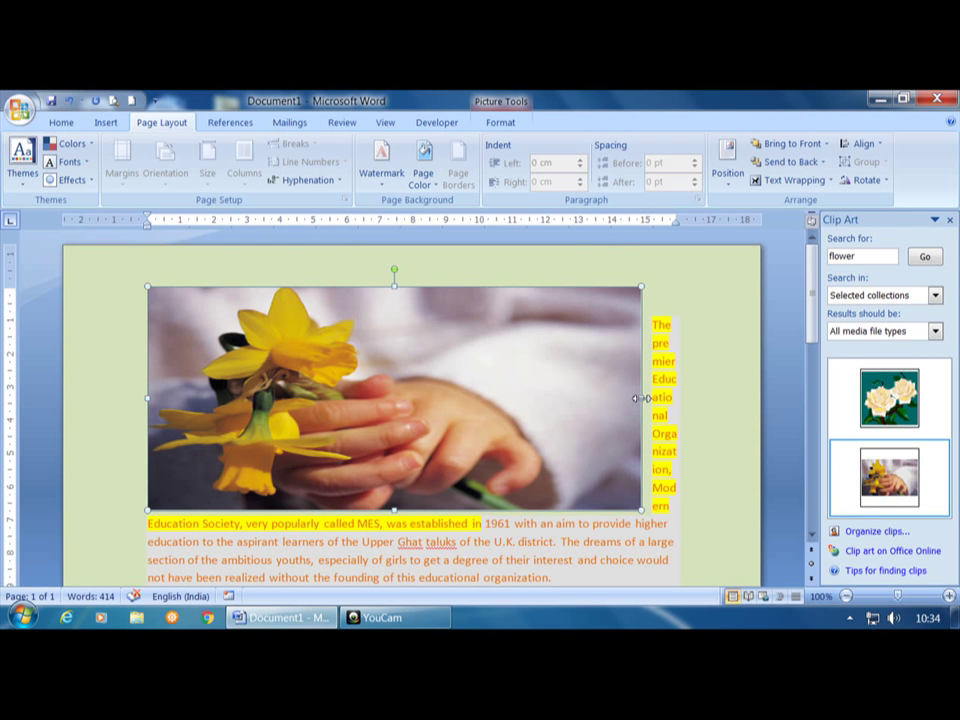
{"action": "left_click_drag", "start_coordinate": [641, 408], "coordinate": [441, 415]}
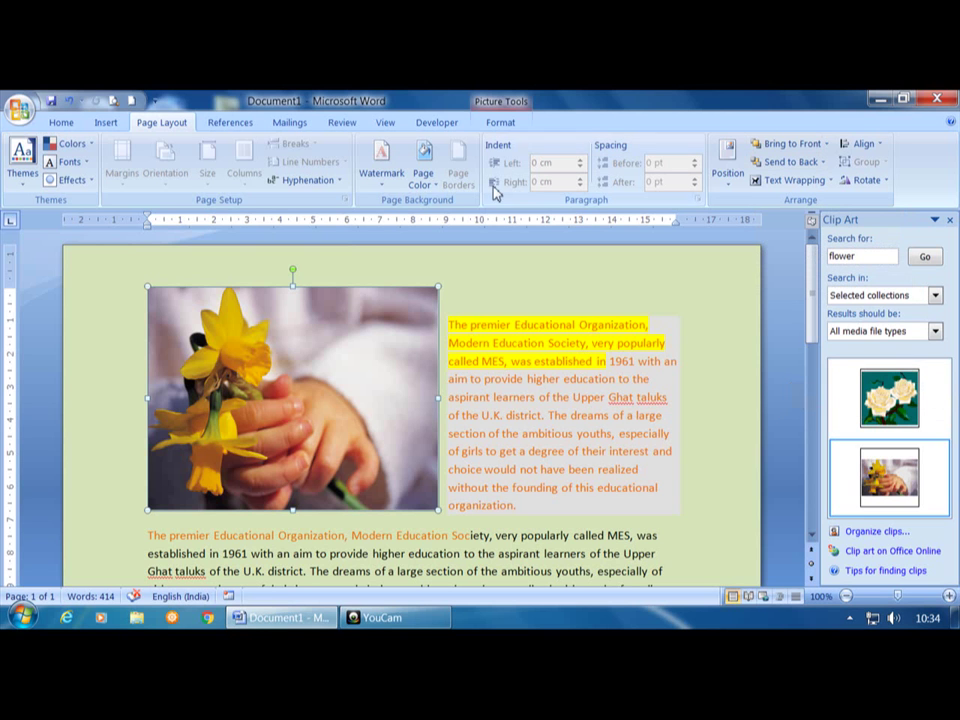
Insert the white roses clip art at the start of the first paragraph, beside the flower photo
{"action": "left_click", "coordinate": [449, 324]}
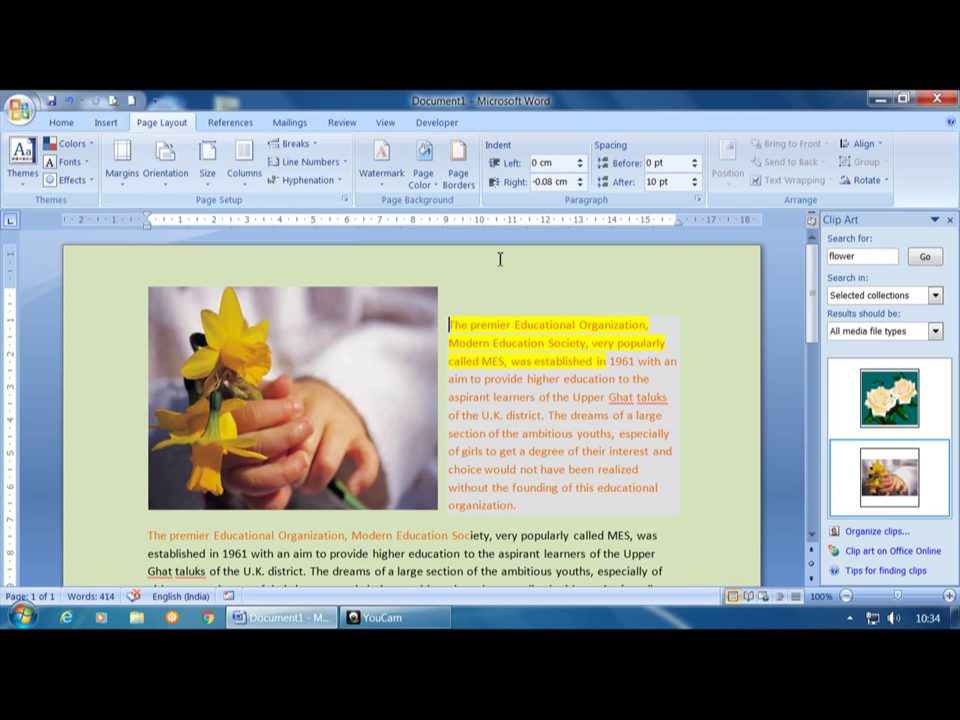
{"action": "left_click", "coordinate": [886, 400]}
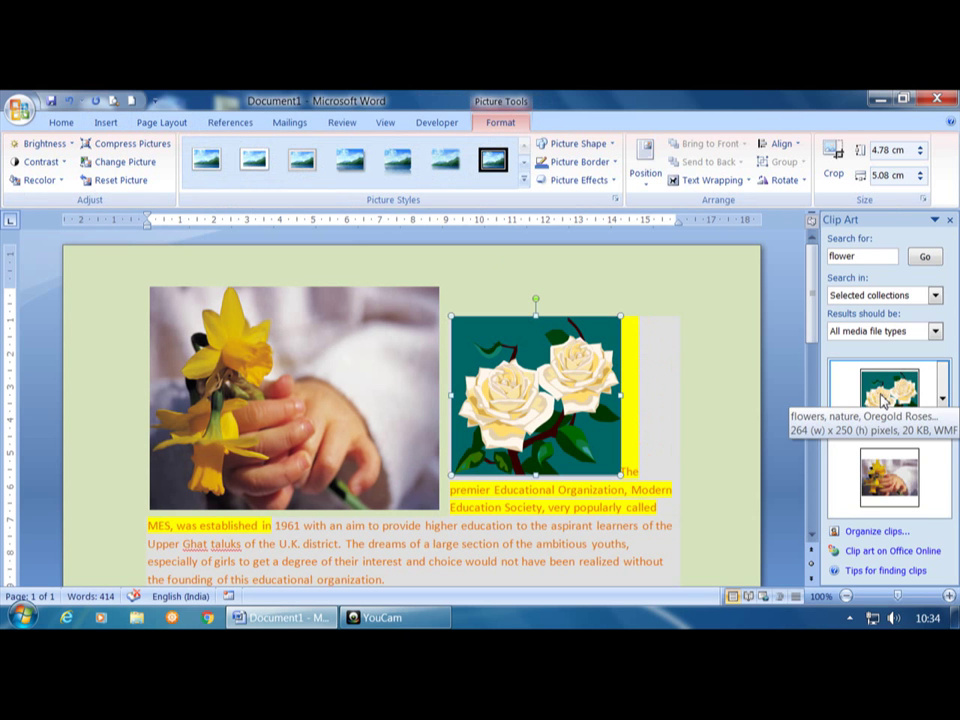